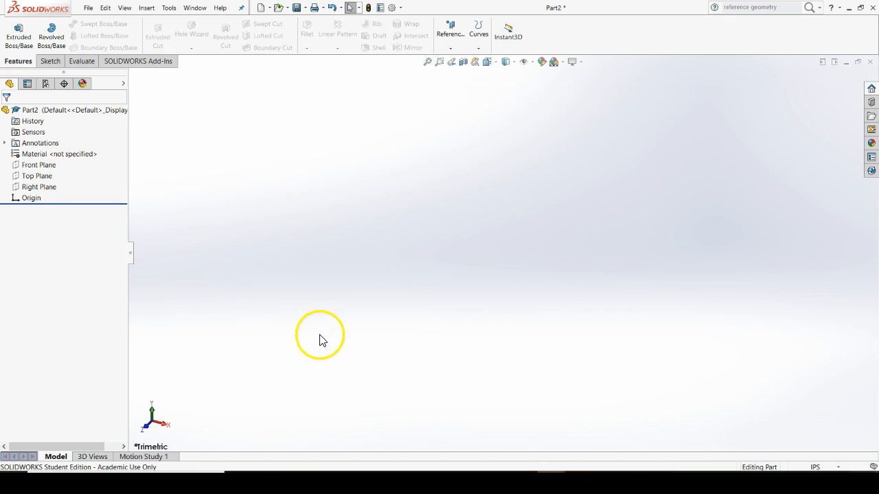
Step: Review the document's unit system and overall drafting standard in the document properties
{"action": "left_click", "coordinate": [831, 467]}
{"action": "left_click", "coordinate": [822, 455]}
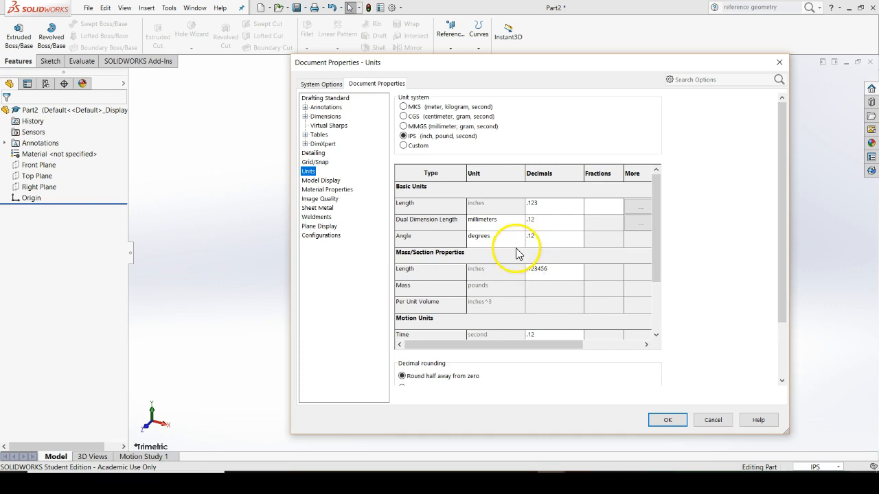
{"action": "left_click", "coordinate": [336, 99]}
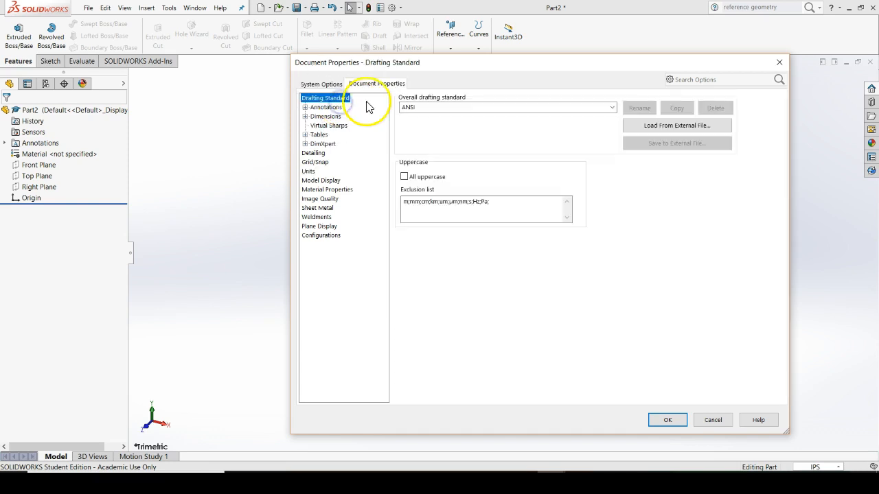
{"action": "left_click", "coordinate": [676, 420]}
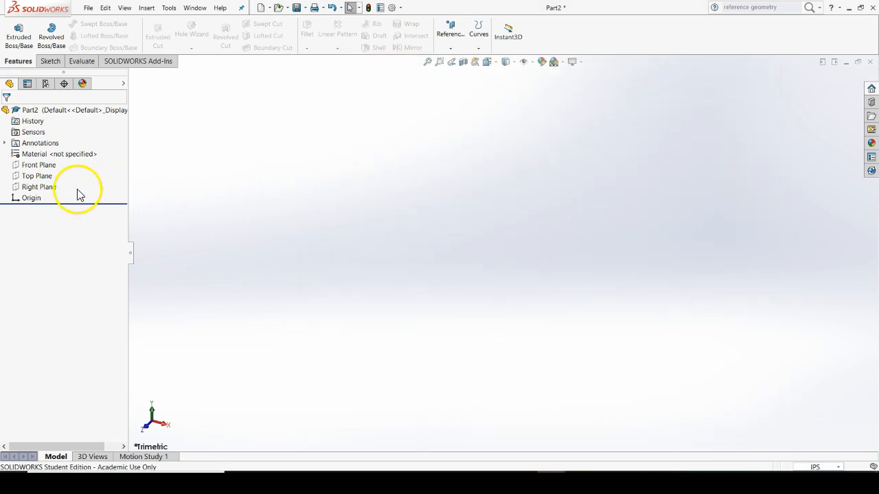
Step: Start a sketch on the Right Plane and draw a horizontal centerline about 4.64 in long just below the origin
{"action": "left_click", "coordinate": [38, 187]}
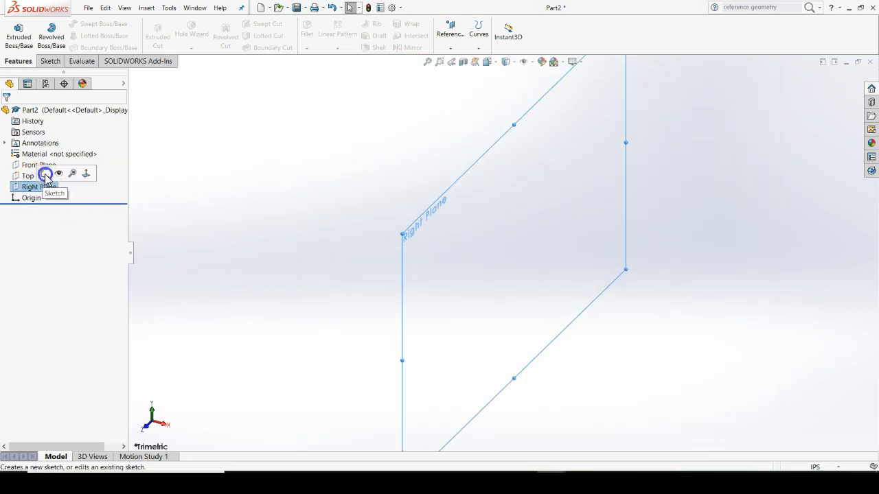
{"action": "left_click", "coordinate": [46, 173]}
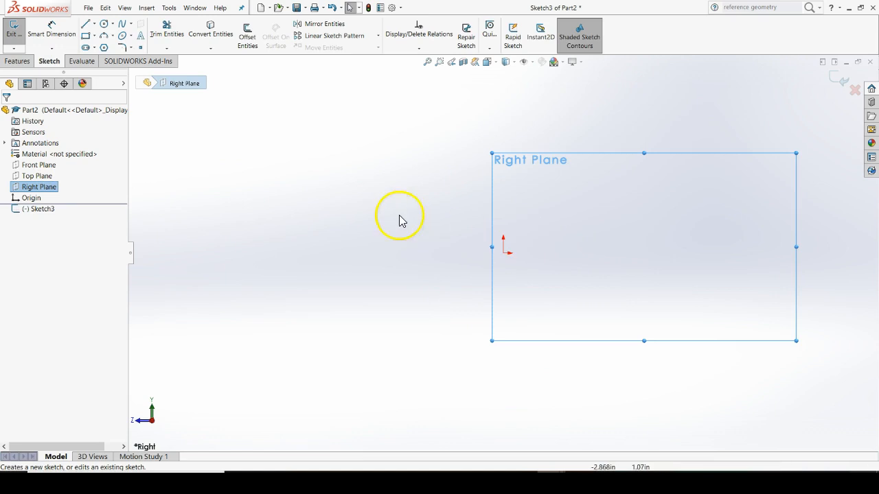
{"action": "left_click", "coordinate": [94, 25]}
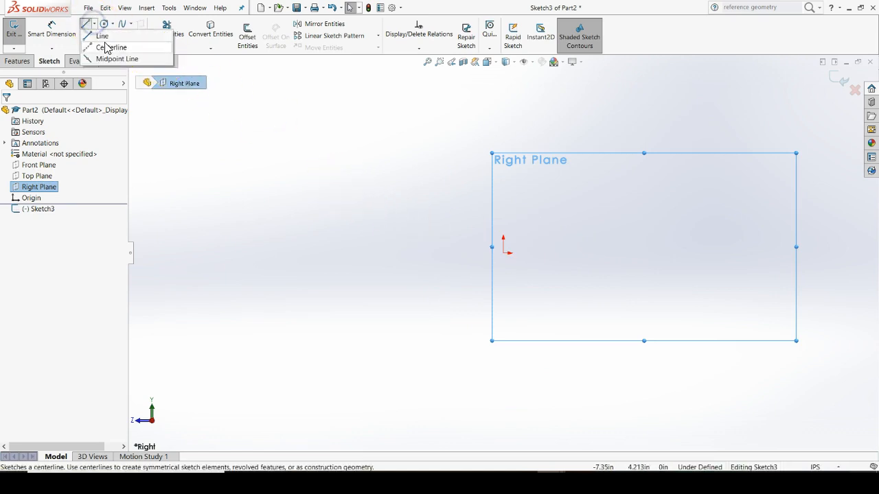
{"action": "left_click", "coordinate": [110, 48]}
{"action": "left_click", "coordinate": [424, 278]}
{"action": "left_click_drag", "start_coordinate": [424, 278], "coordinate": [624, 277]}
{"action": "left_click", "coordinate": [653, 306]}
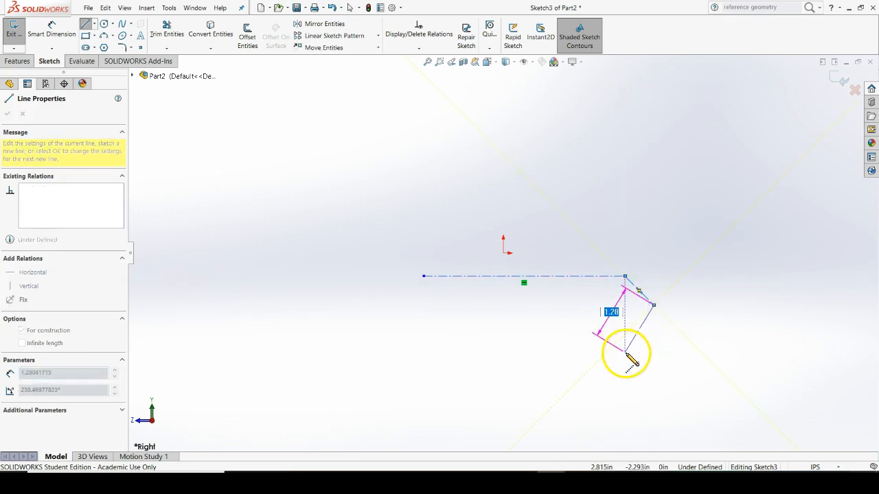
{"action": "key", "text": "Escape"}
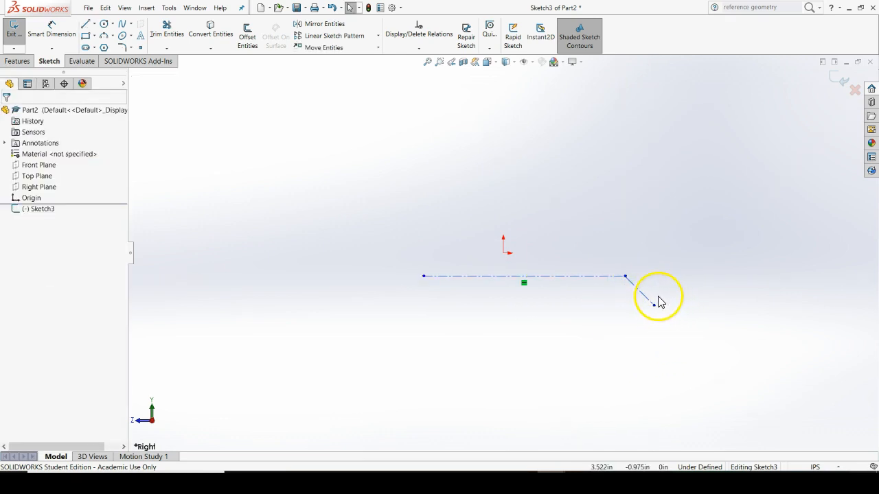
{"action": "left_click", "coordinate": [646, 300]}
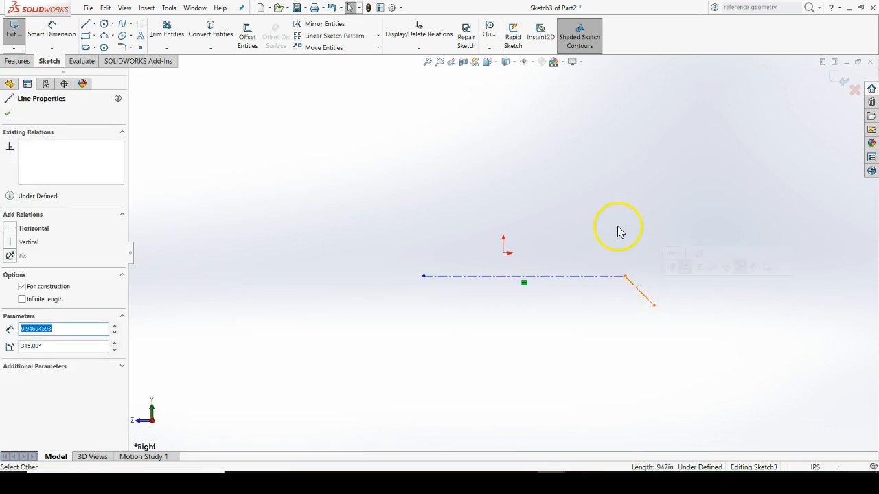
{"action": "key", "text": "Delete"}
Step: Give the horizontal centerline infinite length
{"action": "scroll", "coordinate": [642, 283], "scroll_direction": "down", "scroll_amount": 1}
{"action": "left_click", "coordinate": [571, 274]}
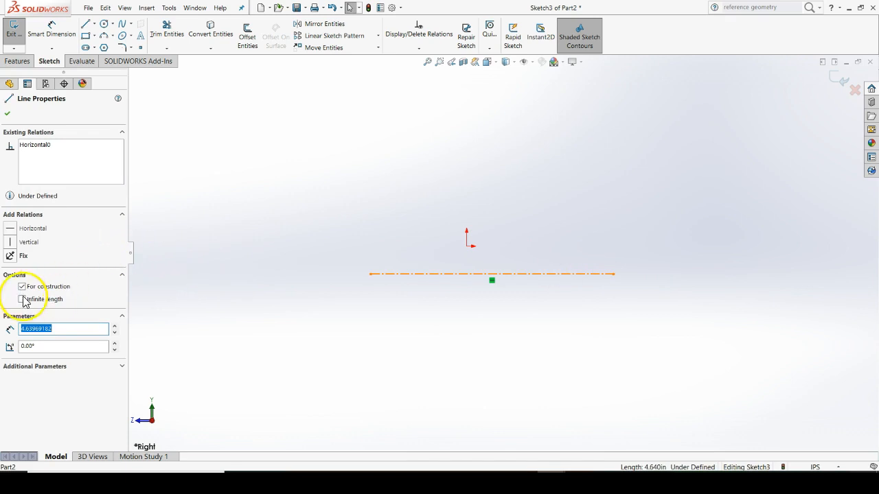
{"action": "left_click", "coordinate": [22, 300]}
{"action": "left_click", "coordinate": [258, 223]}
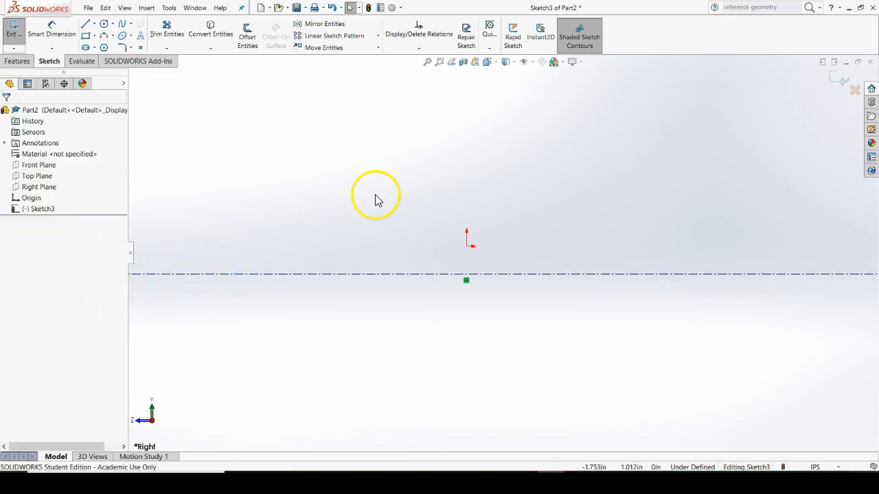
Step: Make the infinite centerline coincident with the origin
{"action": "left_click", "coordinate": [422, 275]}
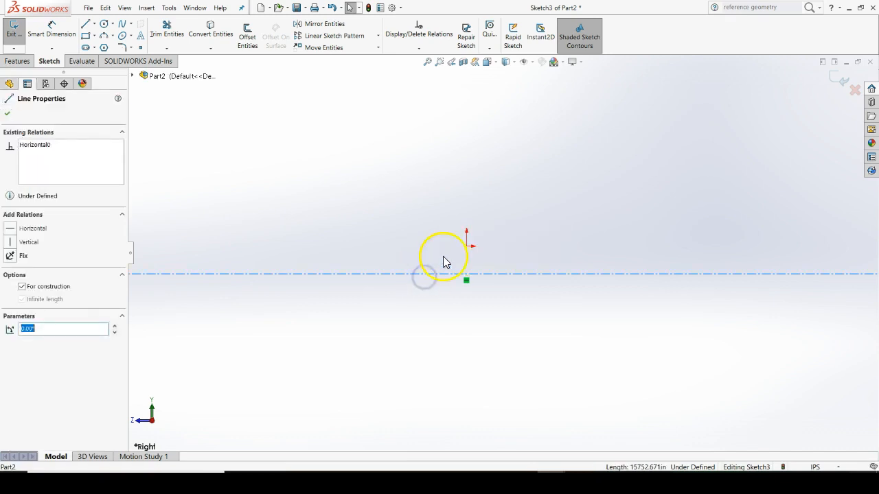
{"action": "left_click", "coordinate": [467, 246], "text": "ctrl"}
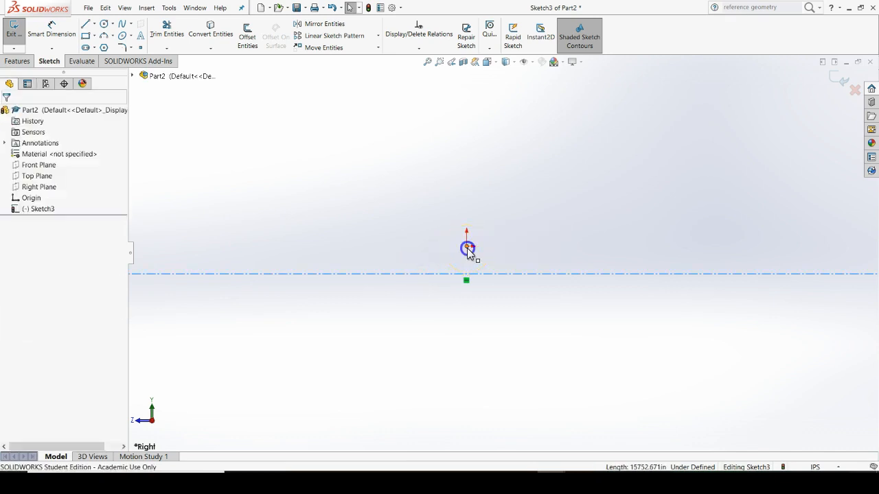
{"action": "left_click", "coordinate": [493, 210]}
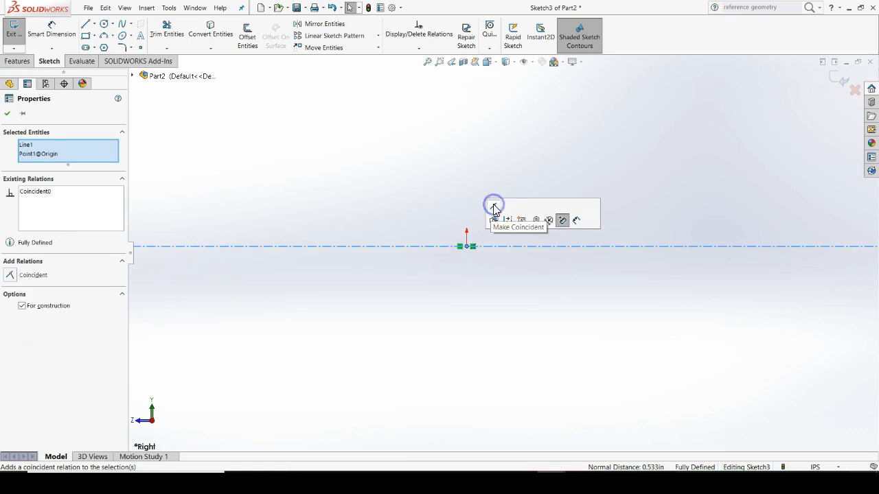
{"action": "left_click", "coordinate": [417, 188]}
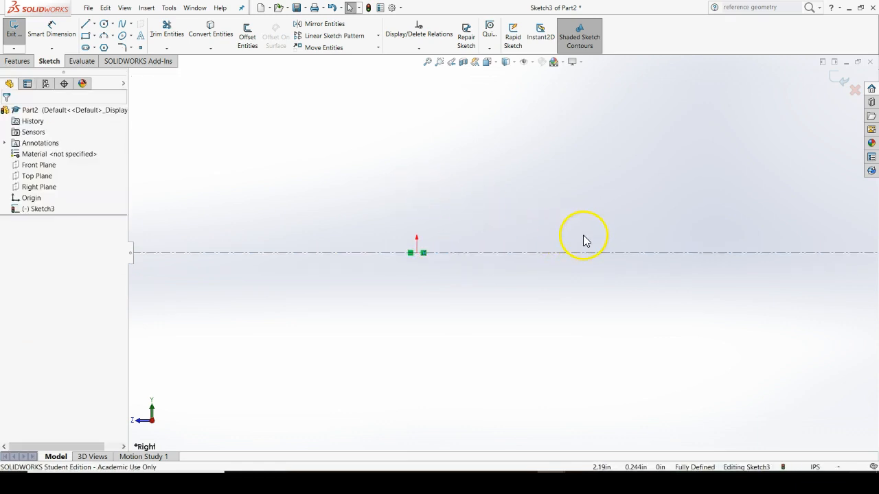
Step: Sketch connected lines up from the origin and along a horizontal upper edge, stepping down into two small rectangular grooves near its ends
{"action": "left_click", "coordinate": [85, 24]}
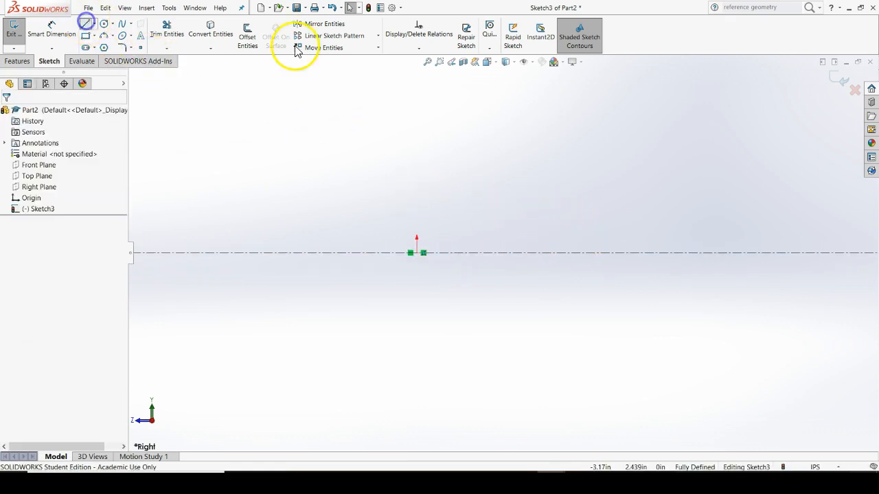
{"action": "left_click", "coordinate": [417, 254]}
{"action": "left_click", "coordinate": [417, 194]}
{"action": "left_click", "coordinate": [485, 194]}
{"action": "left_click", "coordinate": [498, 211]}
{"action": "left_click", "coordinate": [497, 194]}
{"action": "left_click", "coordinate": [793, 195]}
{"action": "left_click", "coordinate": [793, 211]}
{"action": "left_click", "coordinate": [808, 211]}
{"action": "left_click", "coordinate": [809, 195]}
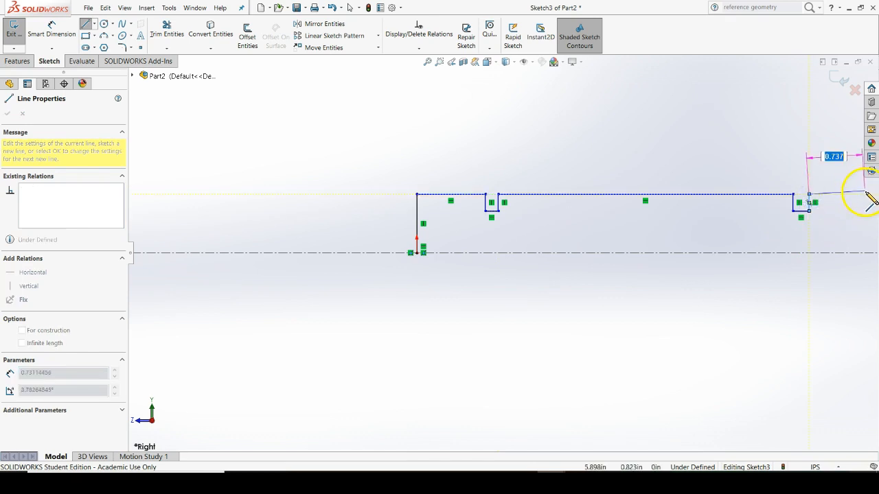
Step: Close the profile with a final upper segment, a vertical end line to the centerline and a bottom line about 6.68 in long to the origin
{"action": "key", "text": "z"}
{"action": "left_click", "coordinate": [854, 204]}
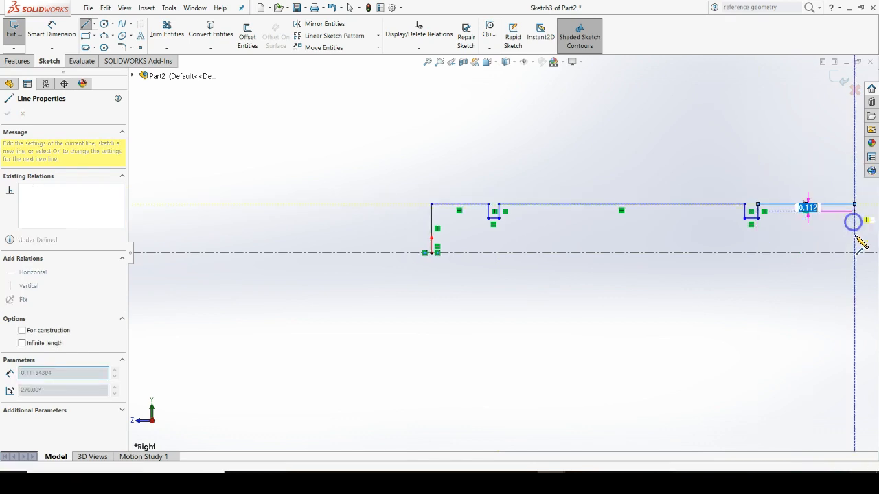
{"action": "left_click", "coordinate": [854, 252]}
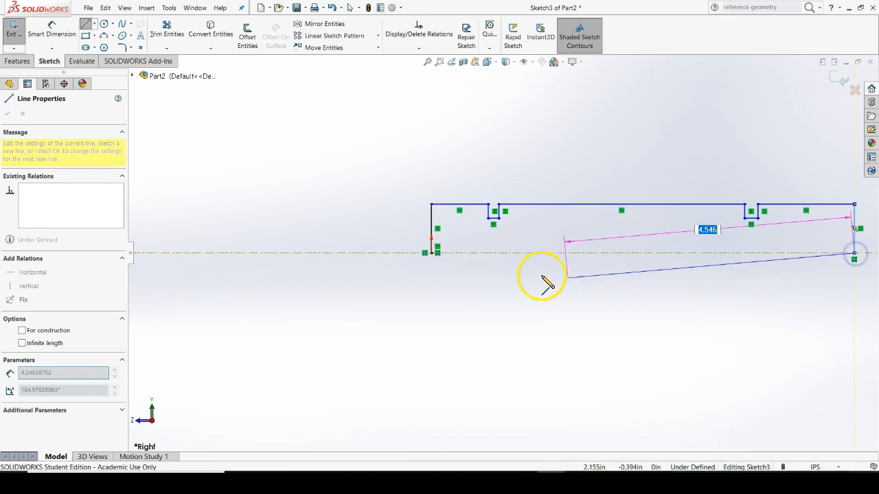
{"action": "left_click", "coordinate": [431, 252]}
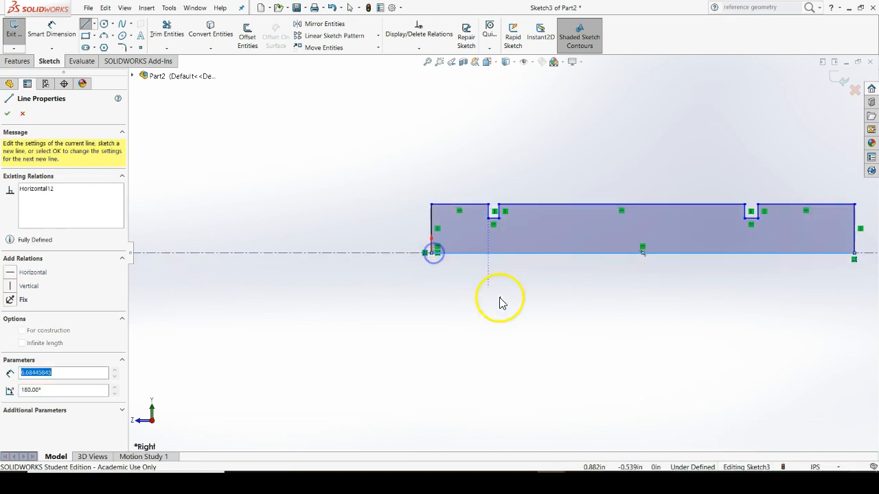
Step: Dimension the width of the groove nearest the origin as .063 in
{"action": "key", "text": "f"}
{"action": "scroll", "coordinate": [735, 241], "scroll_direction": "down", "scroll_amount": 2}
{"action": "scroll", "coordinate": [501, 237], "scroll_direction": "up", "scroll_amount": 2}
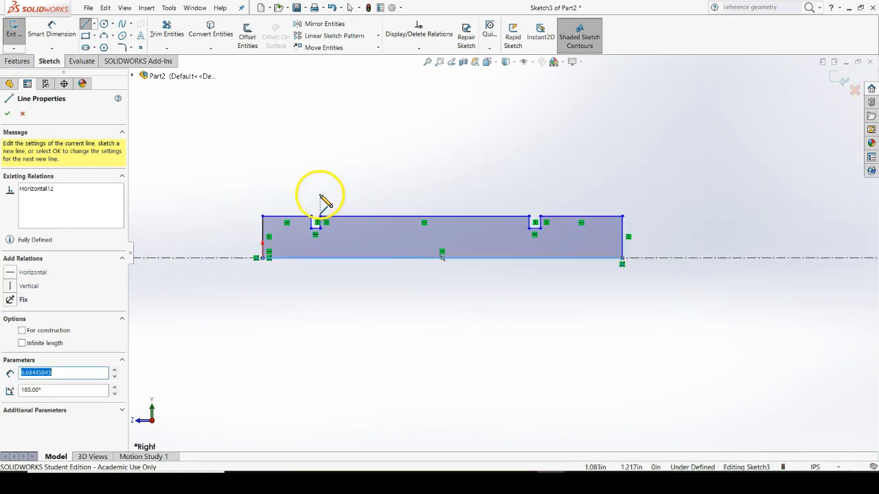
{"action": "scroll", "coordinate": [318, 197], "scroll_direction": "down", "scroll_amount": 2}
{"action": "scroll", "coordinate": [642, 259], "scroll_direction": "down", "scroll_amount": 1}
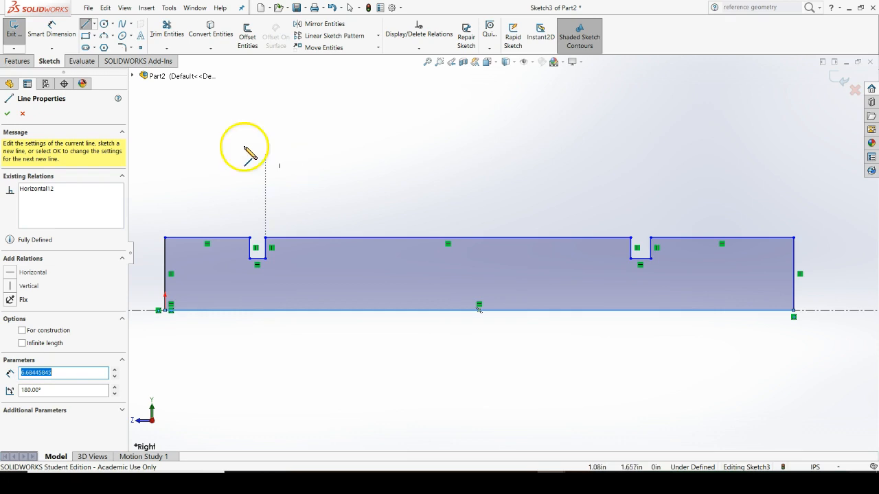
{"action": "left_click", "coordinate": [53, 31]}
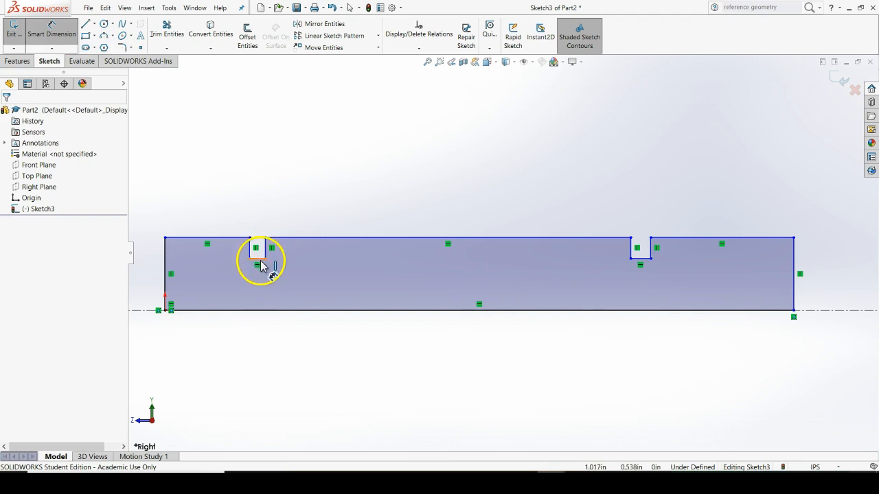
{"action": "left_click", "coordinate": [261, 259]}
{"action": "left_click", "coordinate": [308, 188]}
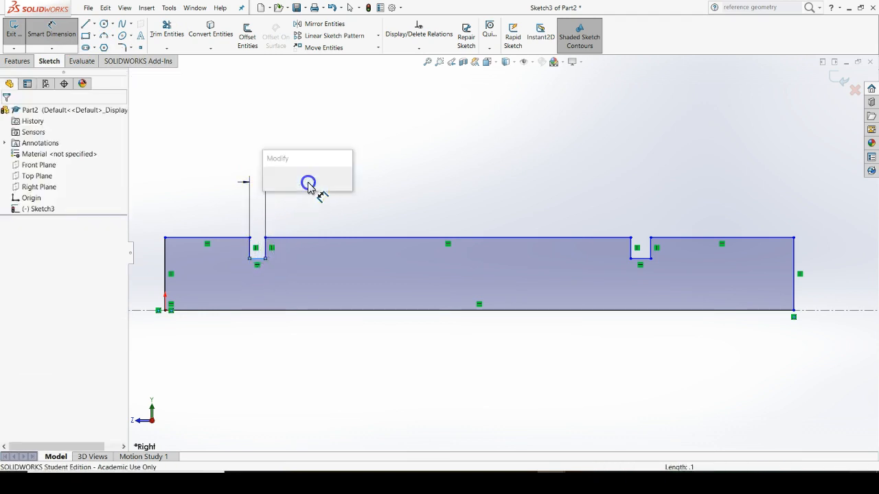
{"action": "type", "text": ".063"}
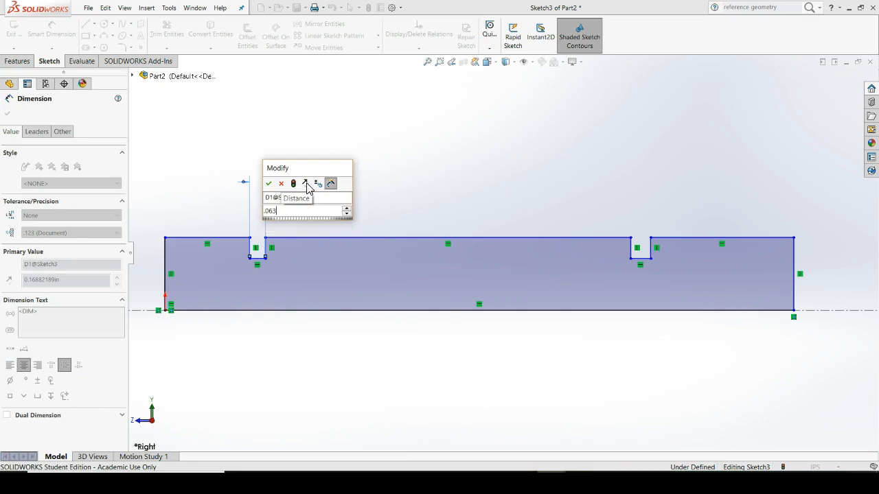
{"action": "key", "text": "Return"}
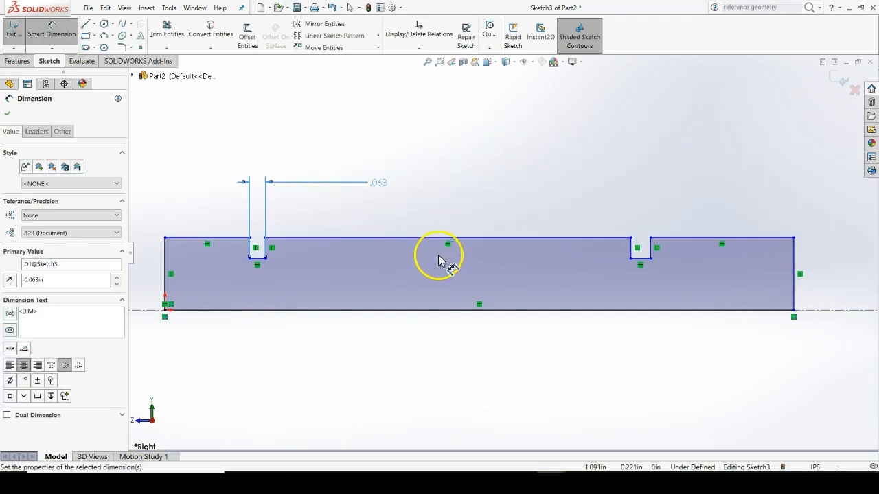
Step: Dimension the depth of the groove nearest the origin as .063 in
{"action": "left_click", "coordinate": [266, 250]}
{"action": "left_click", "coordinate": [341, 214]}
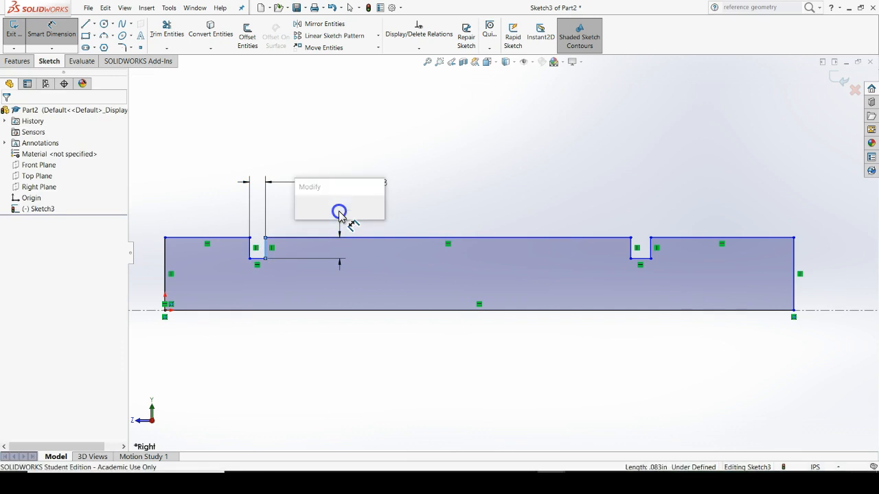
{"action": "type", "text": ".063"}
{"action": "key", "text": "Return"}
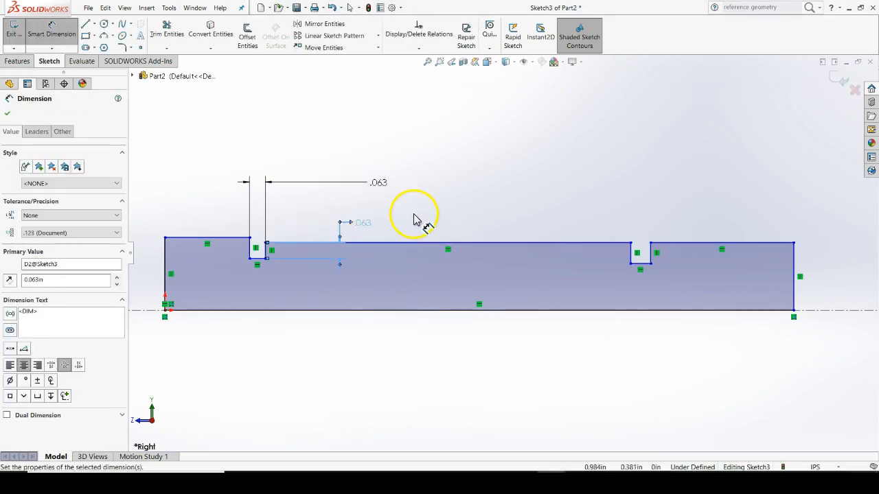
{"action": "key", "text": "Escape"}
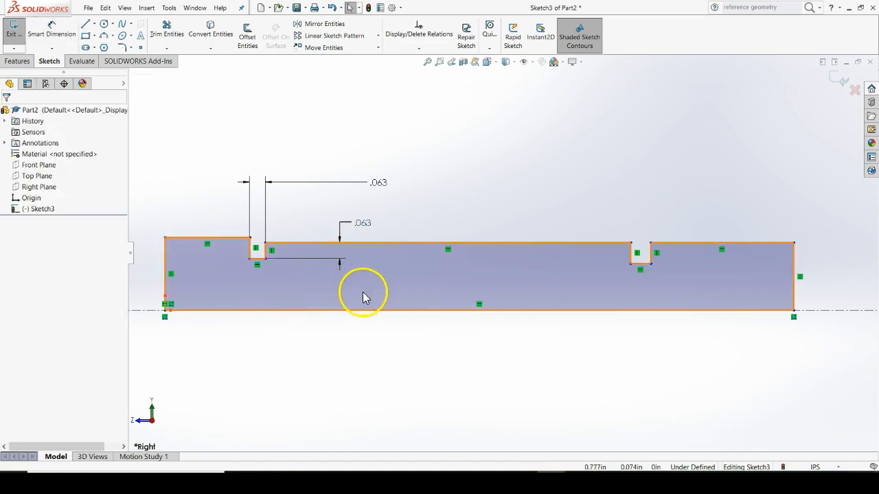
Step: Make the three upper edge segments of the profile collinear
{"action": "left_click", "coordinate": [309, 249]}
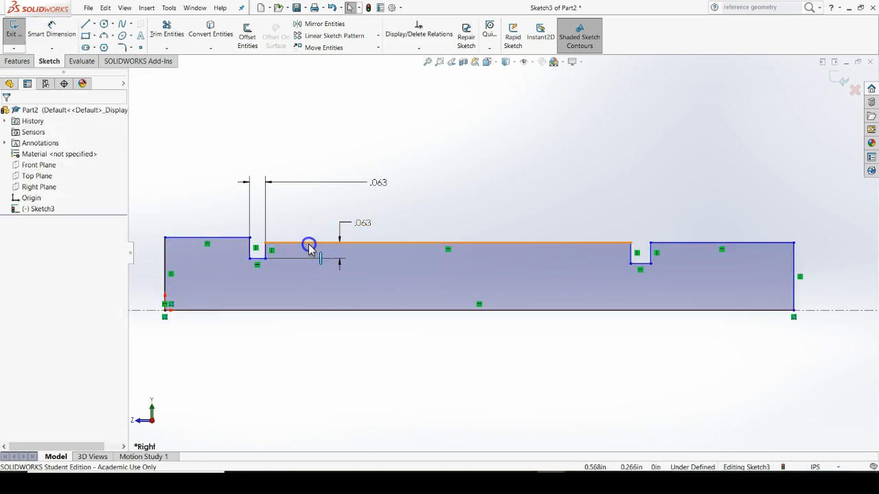
{"action": "left_click", "coordinate": [239, 240]}
{"action": "left_click", "coordinate": [437, 242], "text": "ctrl"}
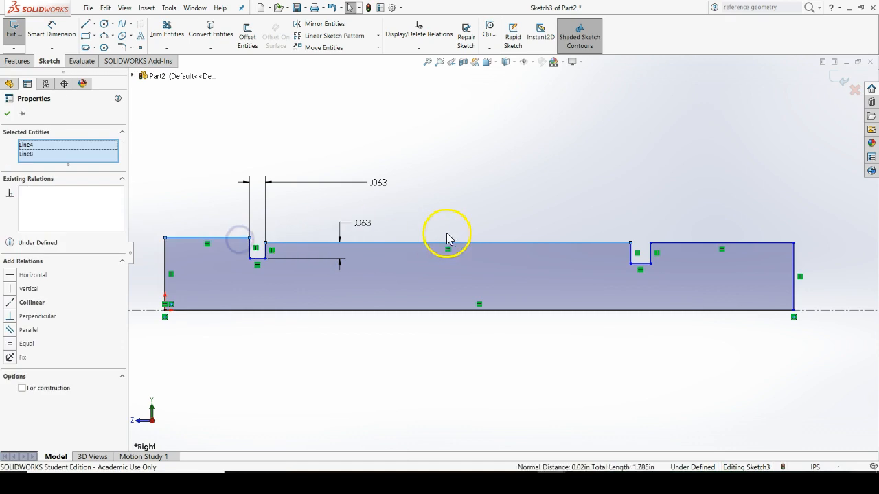
{"action": "left_click", "coordinate": [667, 245], "text": "ctrl"}
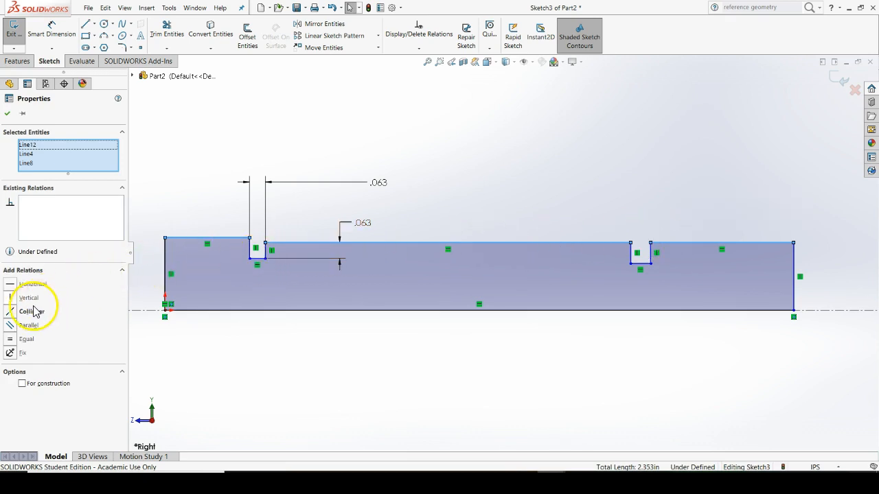
{"action": "left_click", "coordinate": [12, 313]}
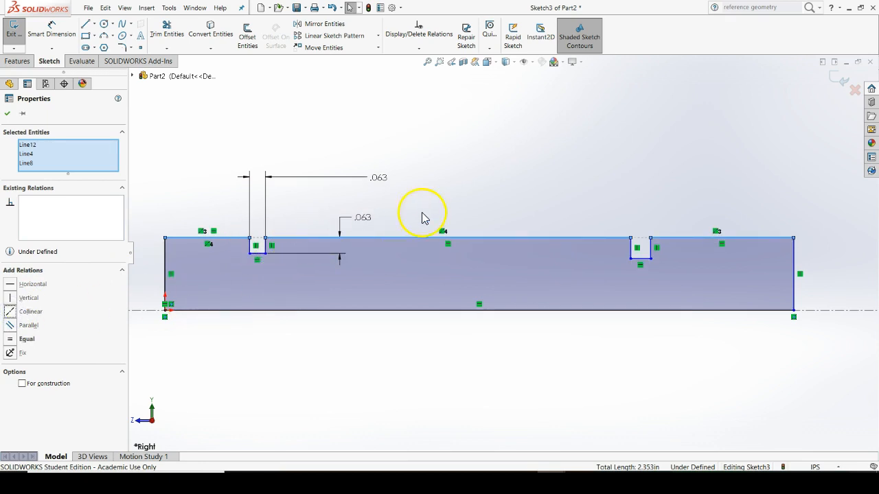
{"action": "left_click", "coordinate": [502, 176]}
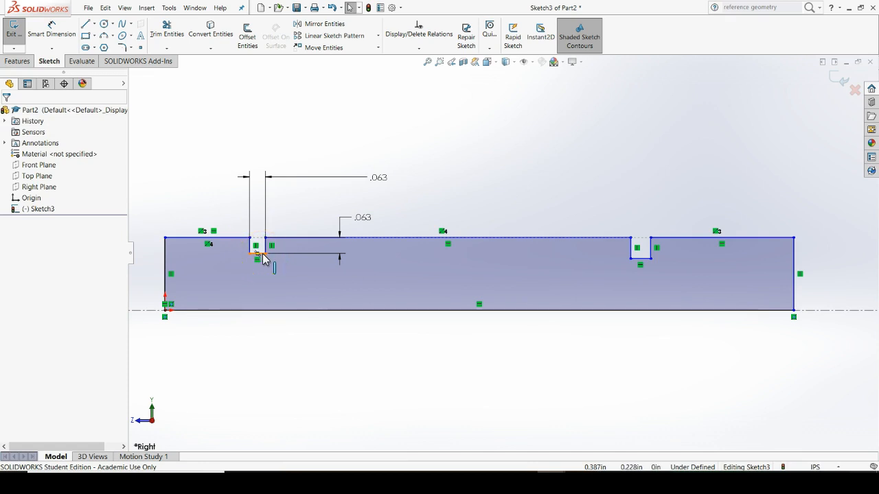
Step: Make the bottom lines of the two grooves collinear
{"action": "left_click", "coordinate": [264, 254]}
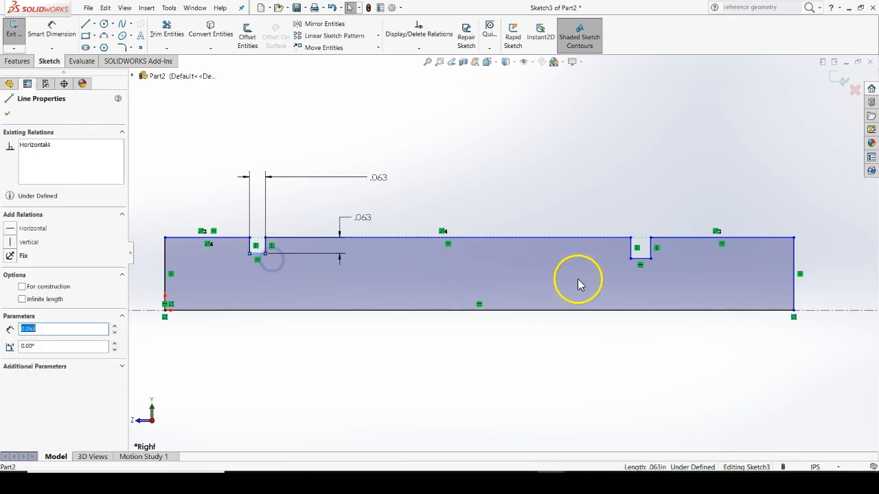
{"action": "left_click", "coordinate": [636, 259], "text": "ctrl"}
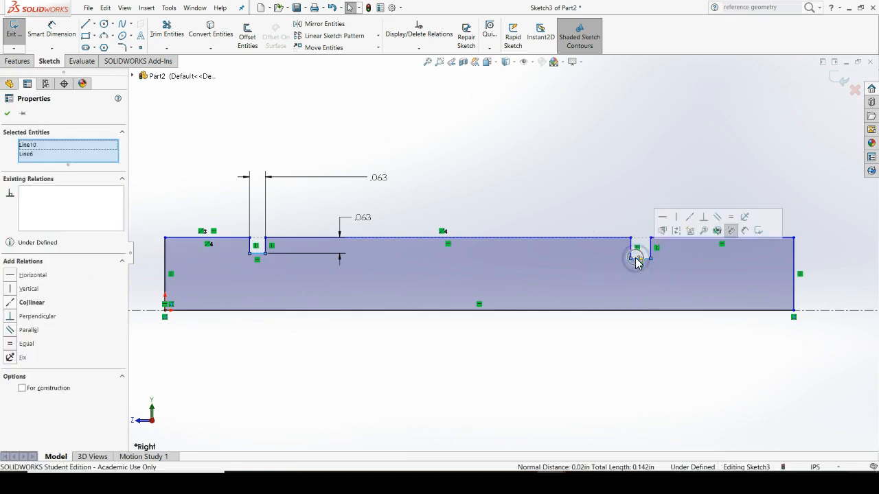
{"action": "left_click", "coordinate": [687, 219]}
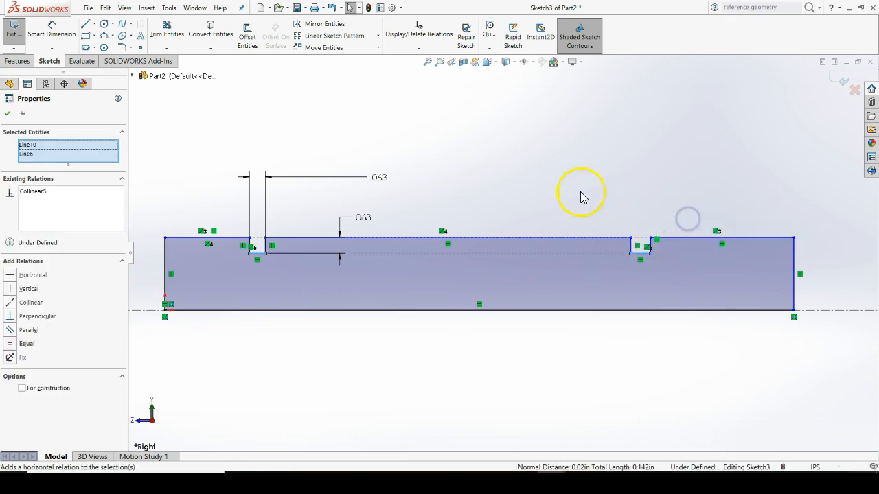
{"action": "left_click", "coordinate": [559, 188]}
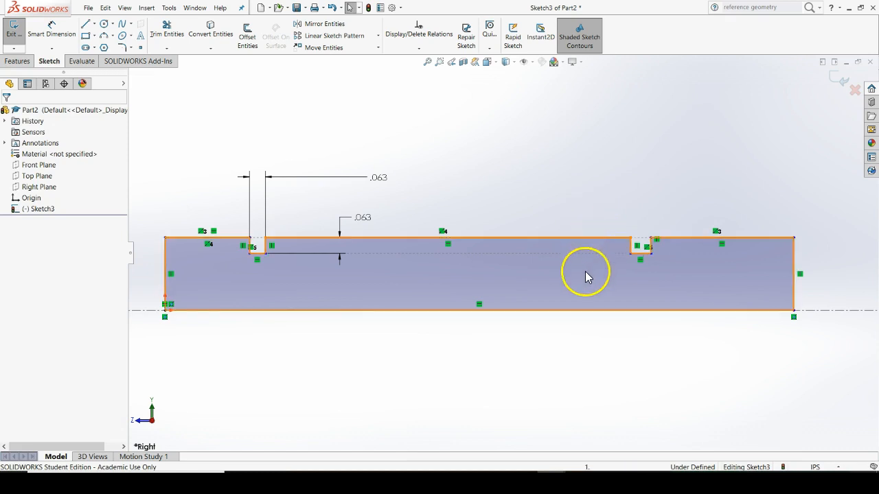
Step: Make the bottom lines of the two grooves equal in length
{"action": "scroll", "coordinate": [584, 274], "scroll_direction": "down", "scroll_amount": 3}
{"action": "scroll", "coordinate": [357, 277], "scroll_direction": "up", "scroll_amount": 2}
{"action": "scroll", "coordinate": [260, 256], "scroll_direction": "up", "scroll_amount": 2}
{"action": "scroll", "coordinate": [259, 256], "scroll_direction": "down", "scroll_amount": 3}
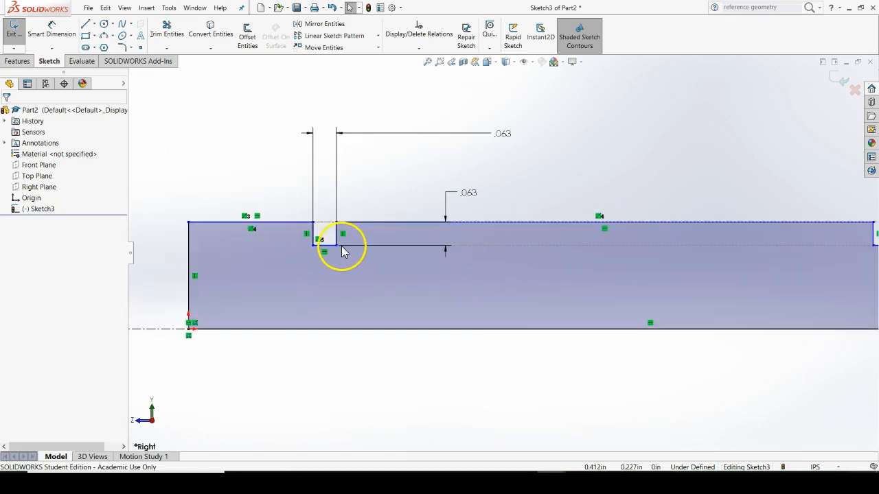
{"action": "scroll", "coordinate": [582, 259], "scroll_direction": "up", "scroll_amount": 3}
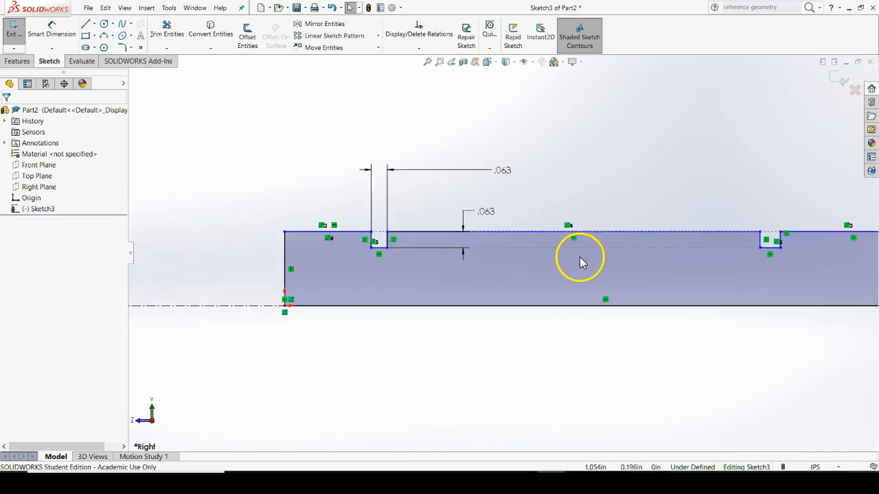
{"action": "scroll", "coordinate": [718, 257], "scroll_direction": "down", "scroll_amount": 1}
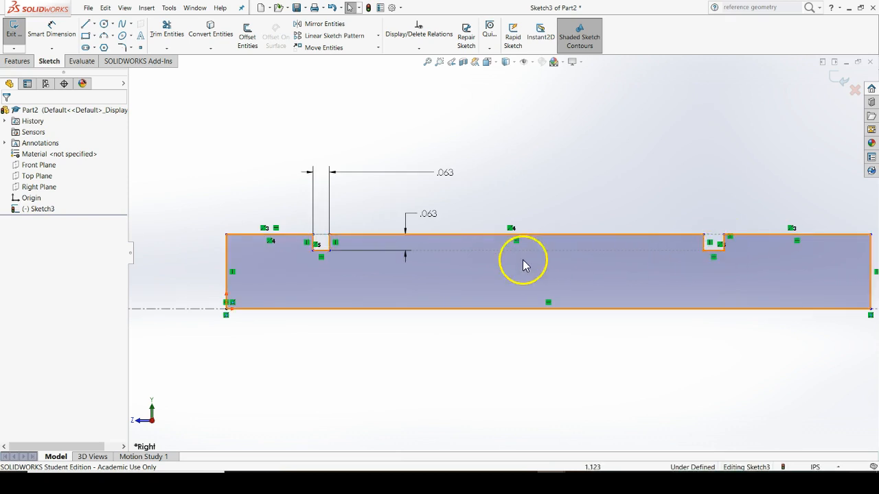
{"action": "scroll", "coordinate": [507, 286], "scroll_direction": "down", "scroll_amount": 1}
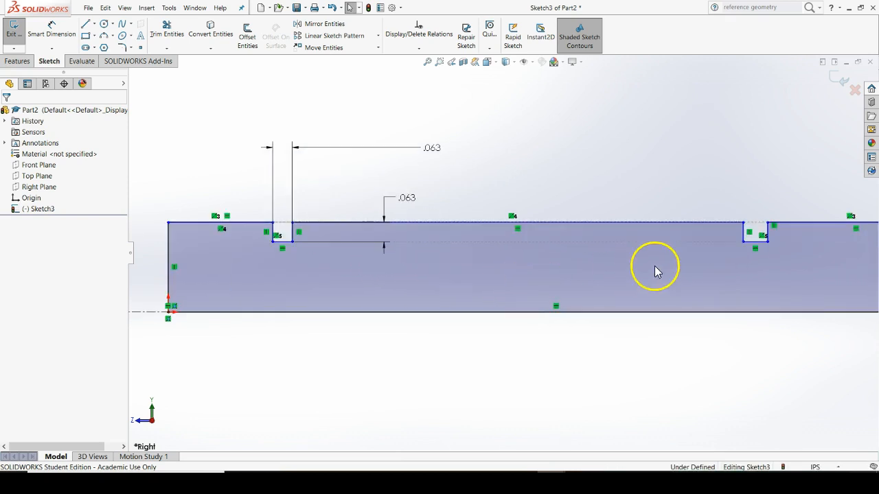
{"action": "scroll", "coordinate": [640, 268], "scroll_direction": "up", "scroll_amount": 1}
{"action": "scroll", "coordinate": [674, 249], "scroll_direction": "down", "scroll_amount": 1}
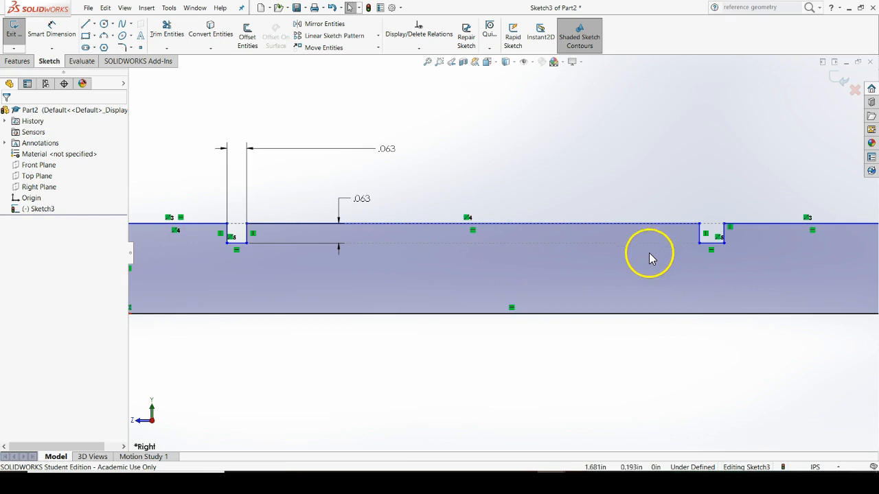
{"action": "left_click", "coordinate": [244, 245]}
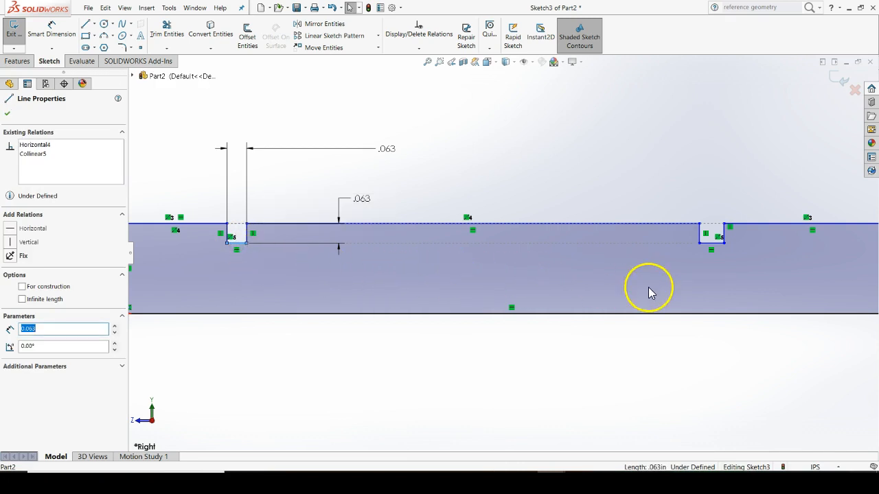
{"action": "left_click", "coordinate": [720, 245], "text": "ctrl"}
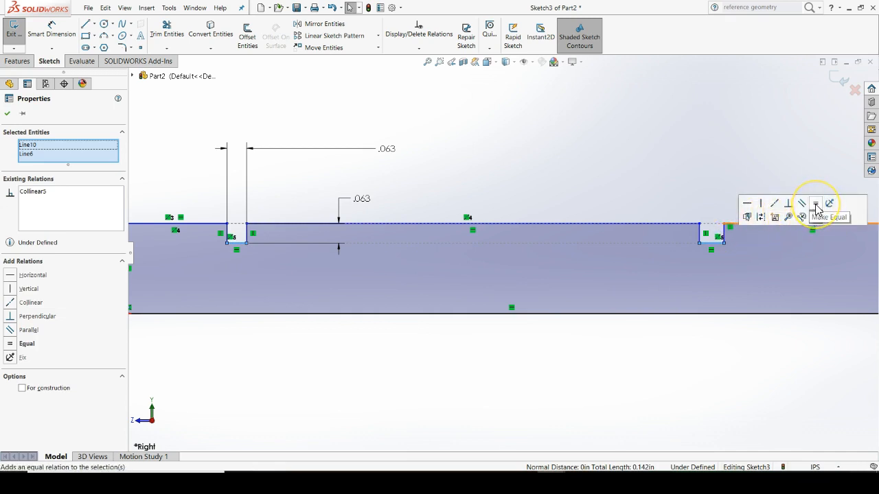
{"action": "left_click", "coordinate": [817, 206]}
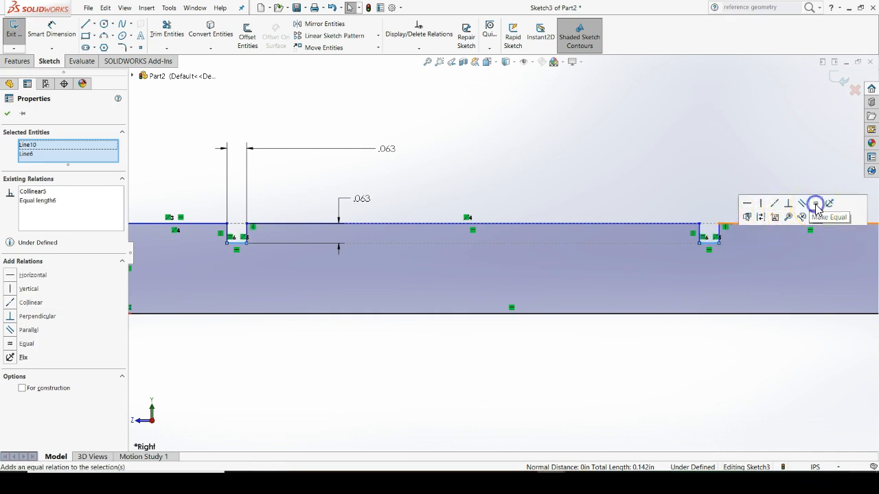
{"action": "left_click", "coordinate": [538, 174]}
{"action": "key", "text": "f"}
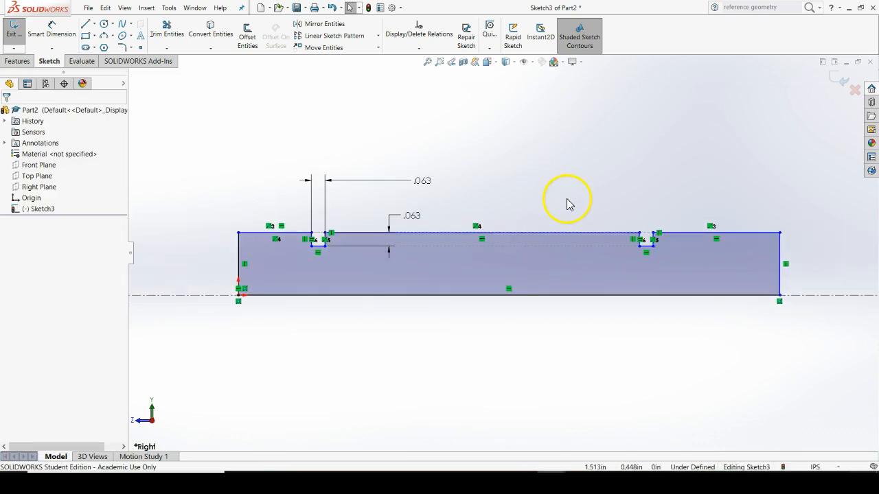
Step: Try moving the bottom line of the groove nearest the origin to test how the constrained profile reacts
{"action": "scroll", "coordinate": [262, 231], "scroll_direction": "down", "scroll_amount": 2}
{"action": "scroll", "coordinate": [506, 257], "scroll_direction": "up", "scroll_amount": 2}
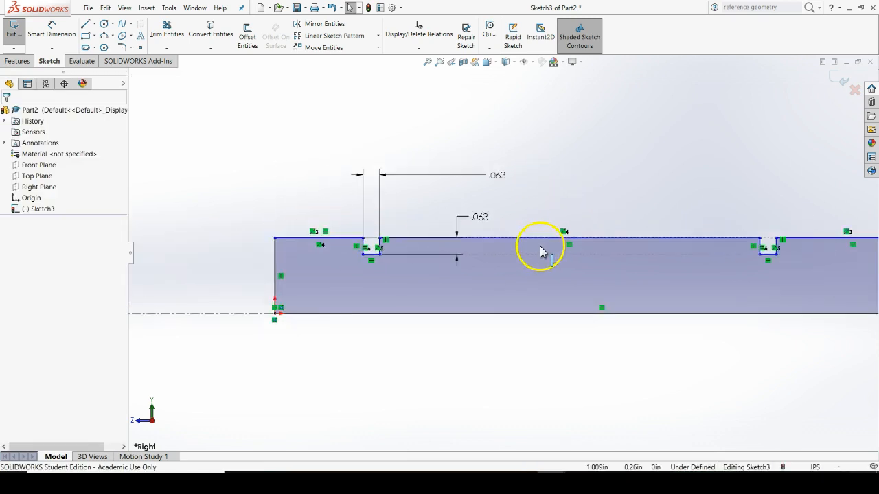
{"action": "scroll", "coordinate": [622, 232], "scroll_direction": "down", "scroll_amount": 1}
{"action": "scroll", "coordinate": [680, 251], "scroll_direction": "up", "scroll_amount": 1}
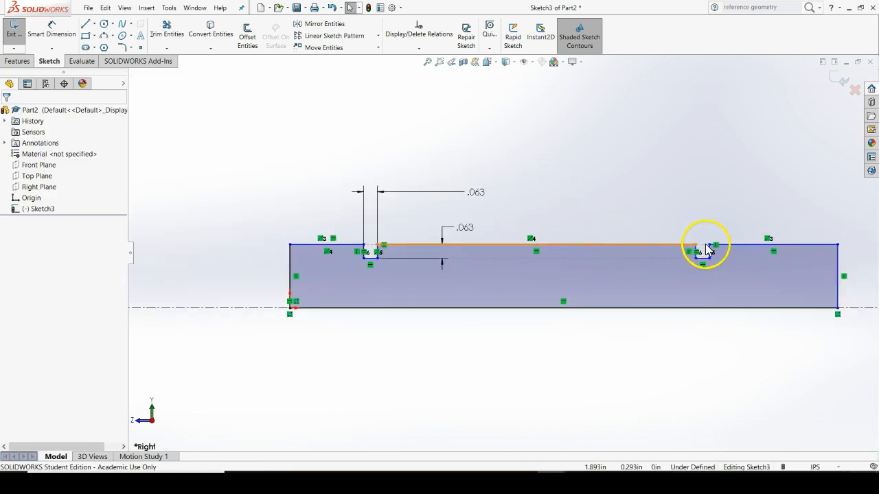
{"action": "scroll", "coordinate": [707, 249], "scroll_direction": "down", "scroll_amount": 1}
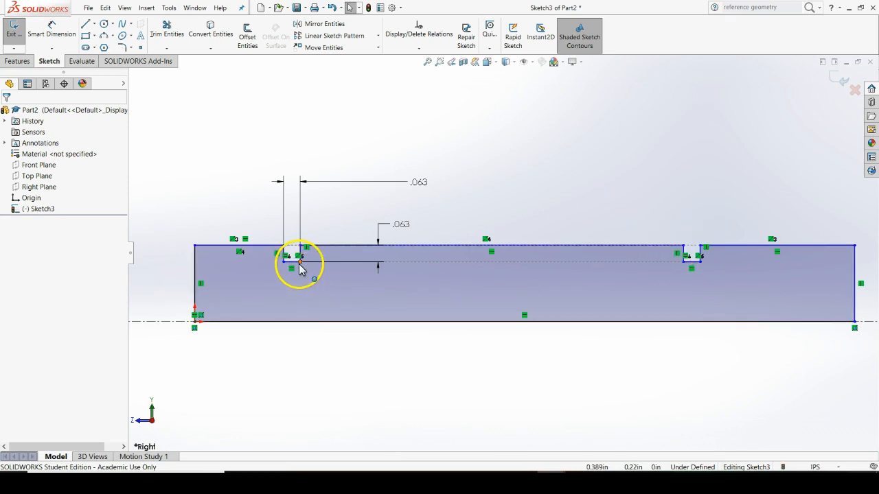
{"action": "left_click", "coordinate": [329, 265]}
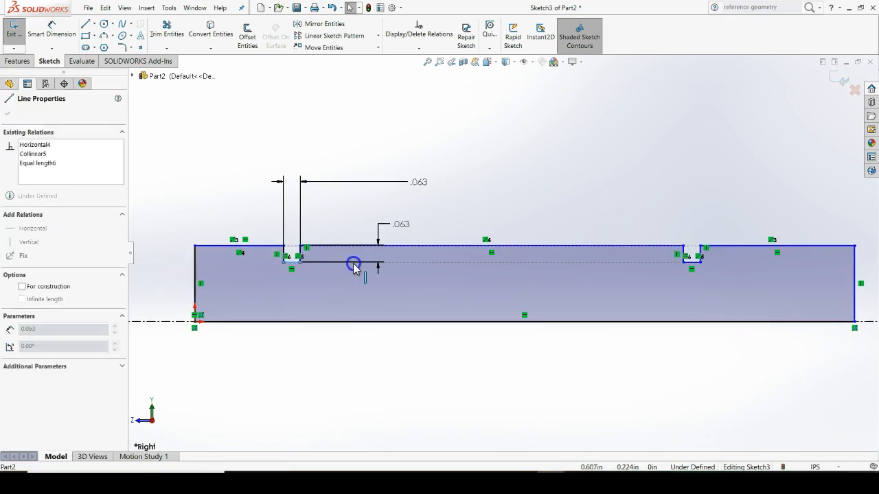
{"action": "left_click", "coordinate": [316, 260]}
{"action": "mouse_move", "coordinate": [311, 266]}
{"action": "left_mouse_down"}
{"action": "mouse_move", "coordinate": [295, 260]}
{"action": "mouse_move", "coordinate": [345, 266]}
{"action": "mouse_move", "coordinate": [296, 270]}
{"action": "mouse_move", "coordinate": [306, 270]}
{"action": "left_mouse_up"}
{"action": "left_click", "coordinate": [251, 225]}
Step: Dimension the upper edge segment between the origin end and the first groove as .5 in
{"action": "left_click", "coordinate": [51, 31]}
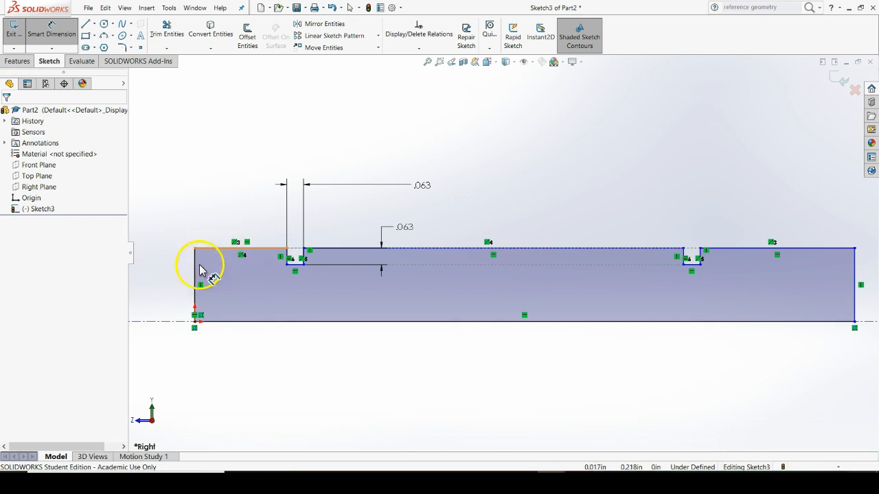
{"action": "left_click", "coordinate": [276, 248]}
{"action": "left_click", "coordinate": [240, 190]}
{"action": "type", "text": ".5"}
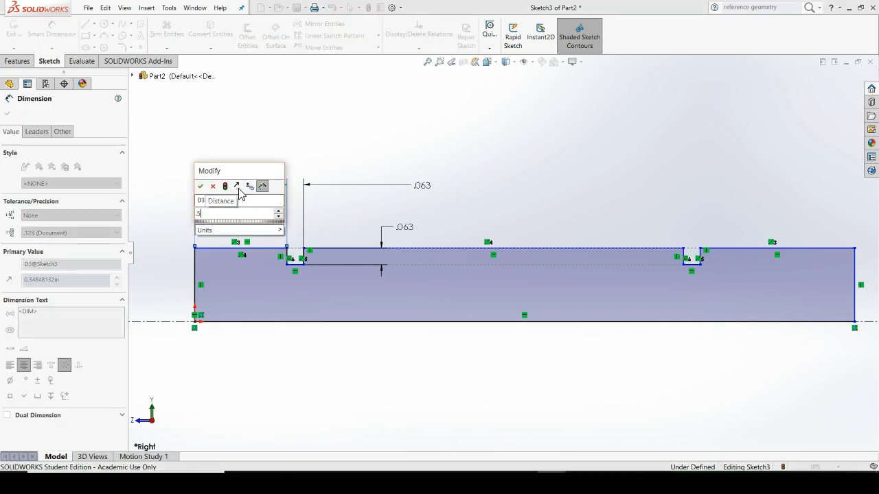
{"action": "key", "text": "Return"}
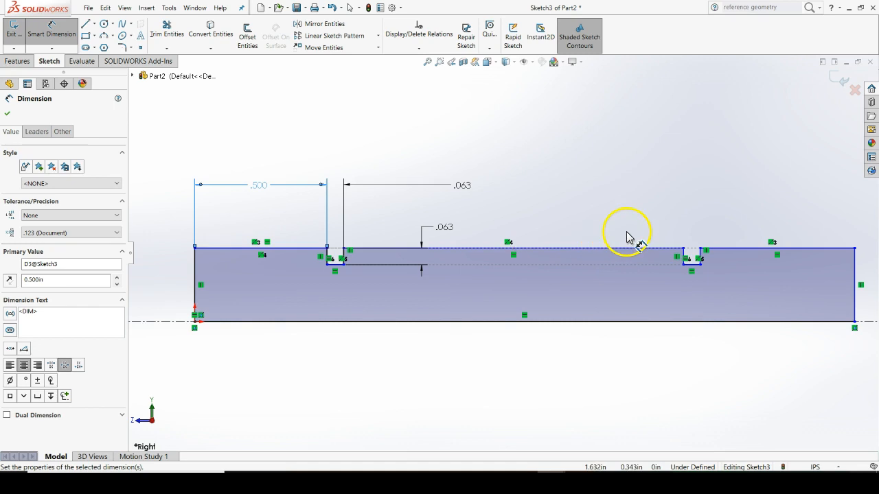
Step: Dimension the middle upper edge segment between the two grooves as 5 in
{"action": "scroll", "coordinate": [655, 241], "scroll_direction": "up", "scroll_amount": 3}
{"action": "scroll", "coordinate": [673, 246], "scroll_direction": "down", "scroll_amount": 1}
{"action": "scroll", "coordinate": [505, 244], "scroll_direction": "down", "scroll_amount": 2}
{"action": "scroll", "coordinate": [551, 245], "scroll_direction": "up", "scroll_amount": 2}
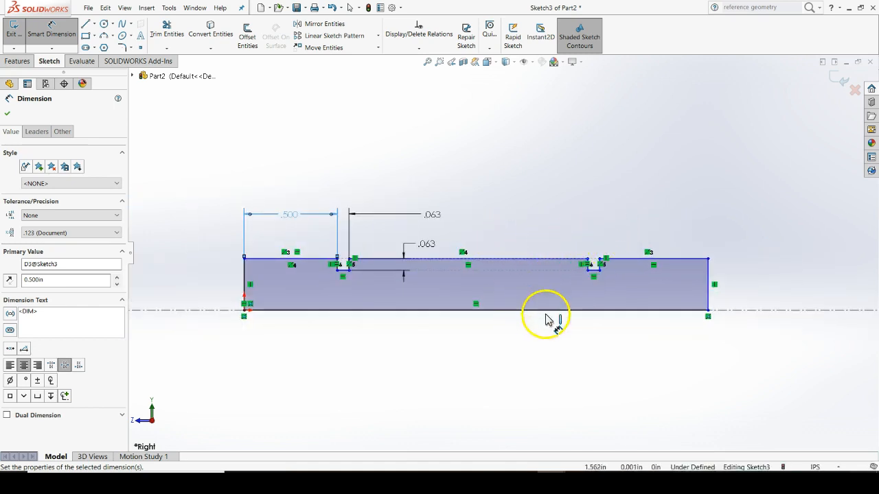
{"action": "left_click", "coordinate": [543, 260]}
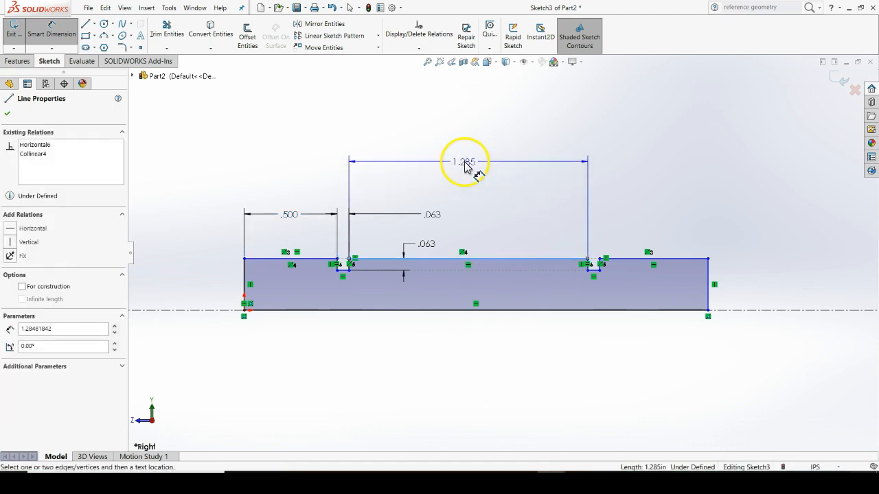
{"action": "left_click", "coordinate": [465, 165]}
{"action": "type", "text": "5"}
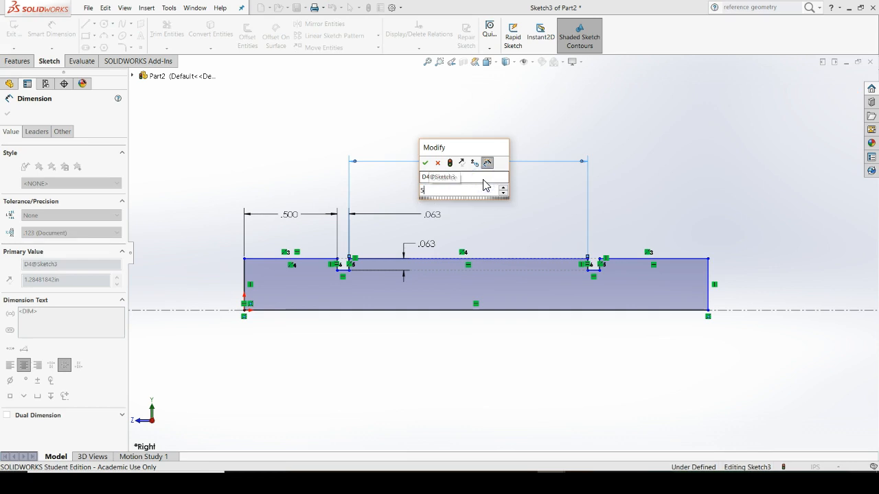
{"action": "key", "text": "Return"}
Step: Dimension the profile's overall length along its bottom line as 6.5 in
{"action": "scroll", "coordinate": [645, 309], "scroll_direction": "up", "scroll_amount": 5}
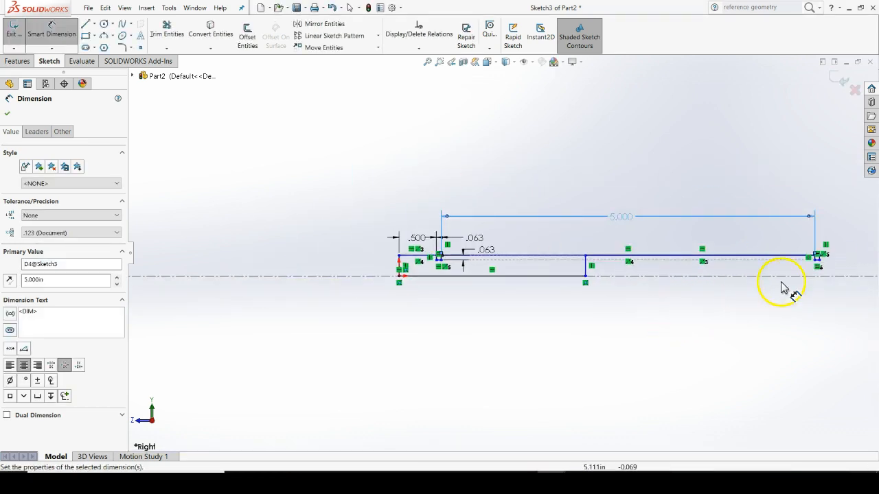
{"action": "scroll", "coordinate": [815, 260], "scroll_direction": "down", "scroll_amount": 2}
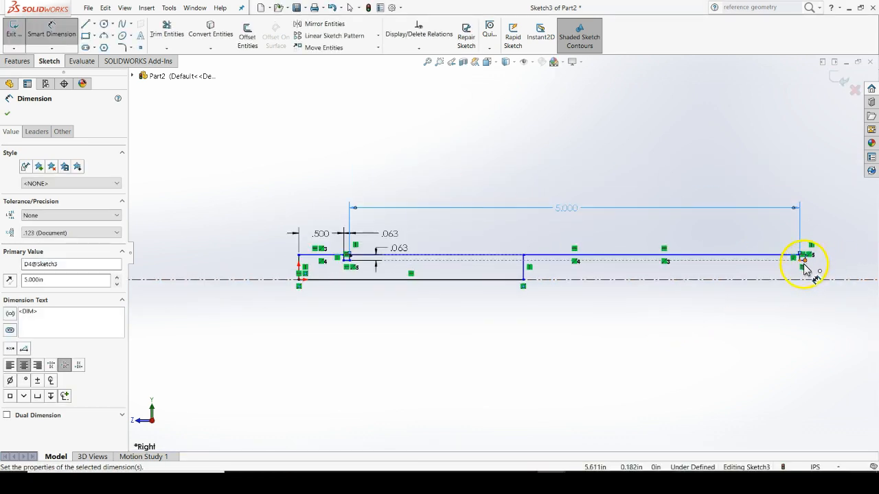
{"action": "left_click", "coordinate": [475, 284]}
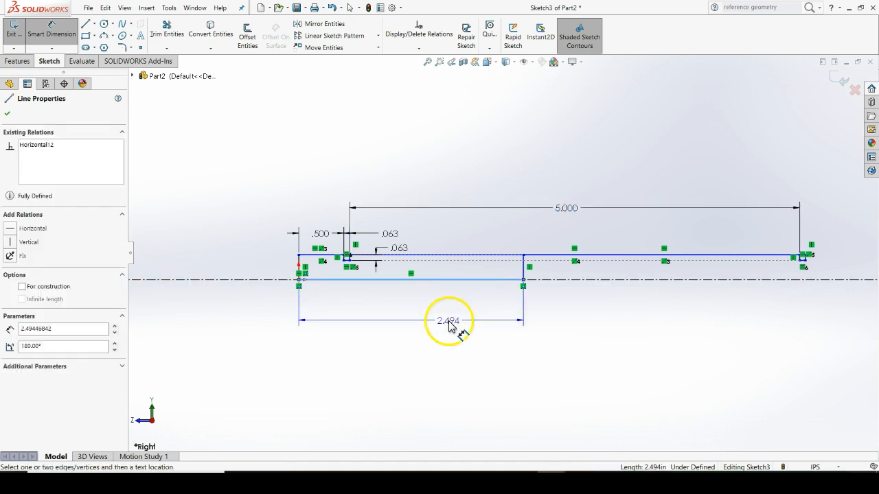
{"action": "left_click", "coordinate": [449, 326]}
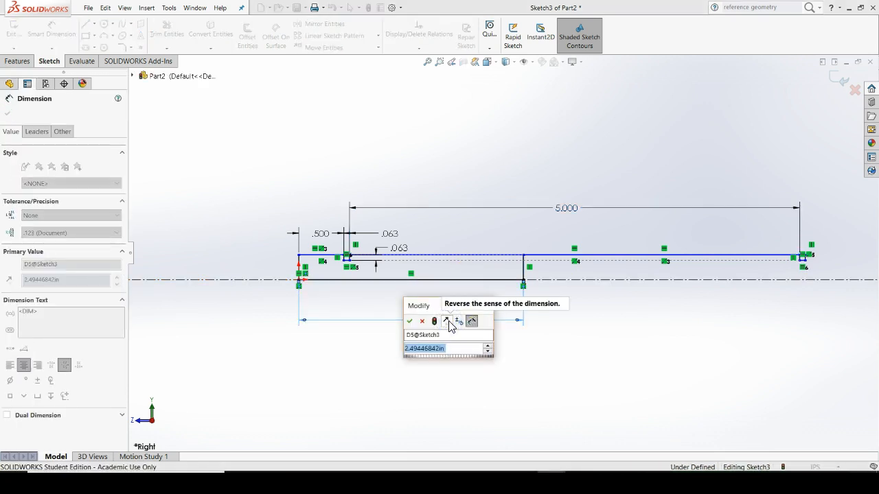
{"action": "type", "text": "6.5"}
{"action": "key", "text": "Return"}
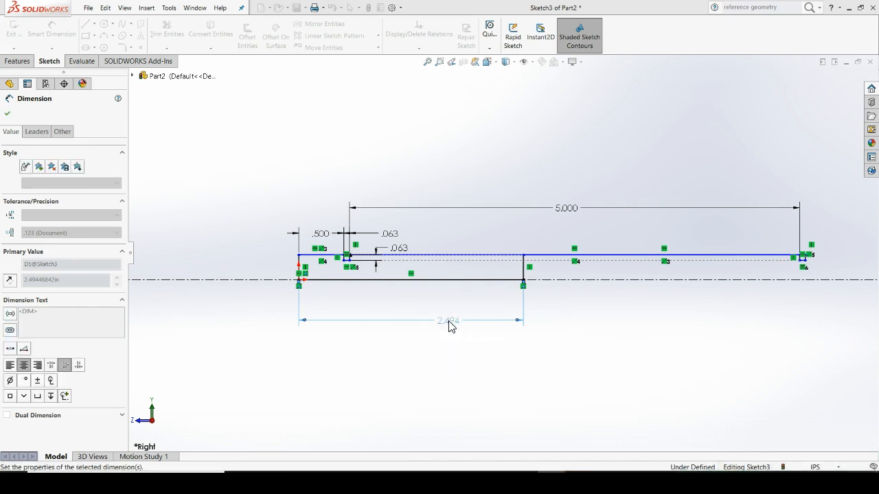
Step: Add a doubled diameter dimension of .575 in from the first upper edge segment across the centerline
{"action": "scroll", "coordinate": [546, 308], "scroll_direction": "up", "scroll_amount": 1}
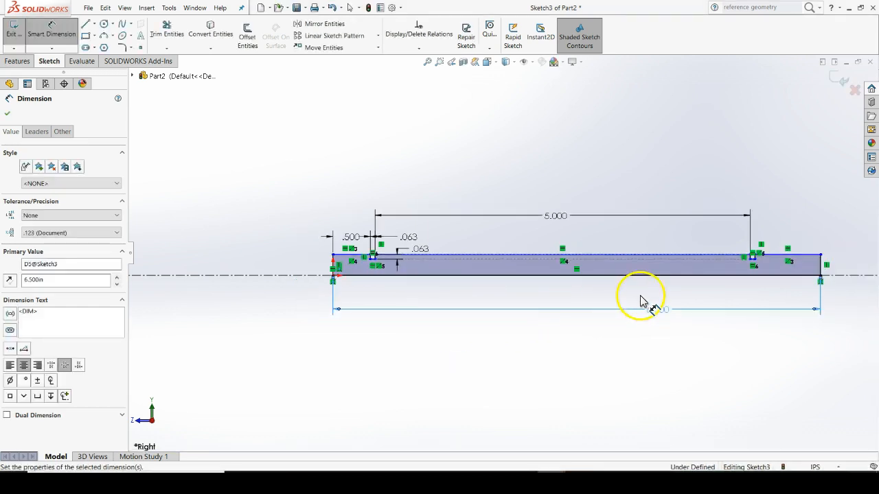
{"action": "scroll", "coordinate": [642, 302], "scroll_direction": "down", "scroll_amount": 1}
{"action": "scroll", "coordinate": [291, 254], "scroll_direction": "down", "scroll_amount": 3}
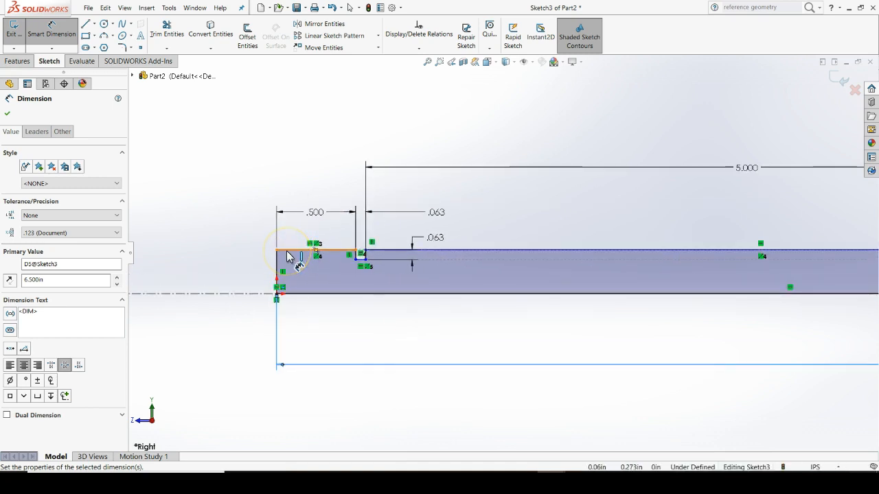
{"action": "scroll", "coordinate": [295, 269], "scroll_direction": "down", "scroll_amount": 2}
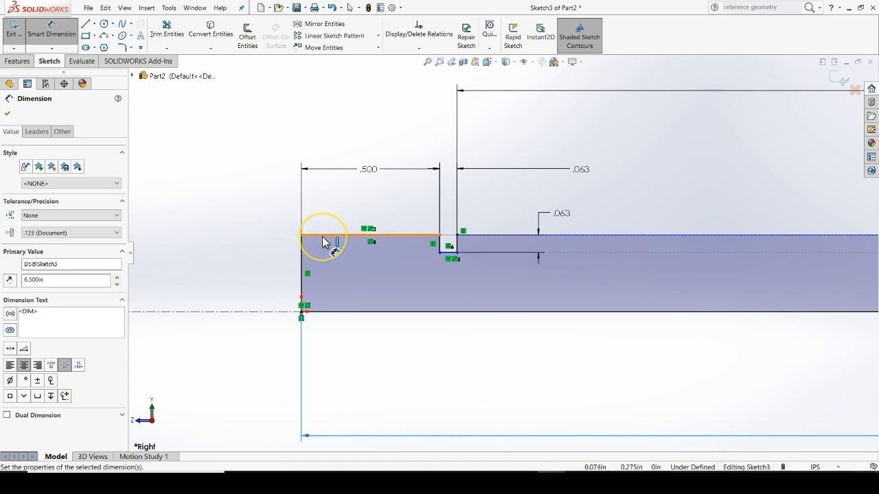
{"action": "left_click_drag", "start_coordinate": [325, 242], "coordinate": [251, 312]}
{"action": "left_click", "coordinate": [251, 311]}
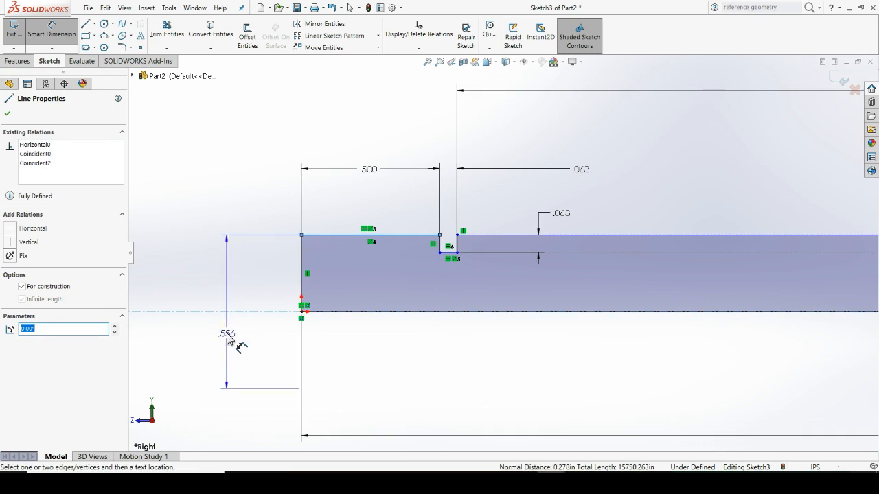
{"action": "left_click", "coordinate": [228, 337]}
{"action": "type", "text": ".575"}
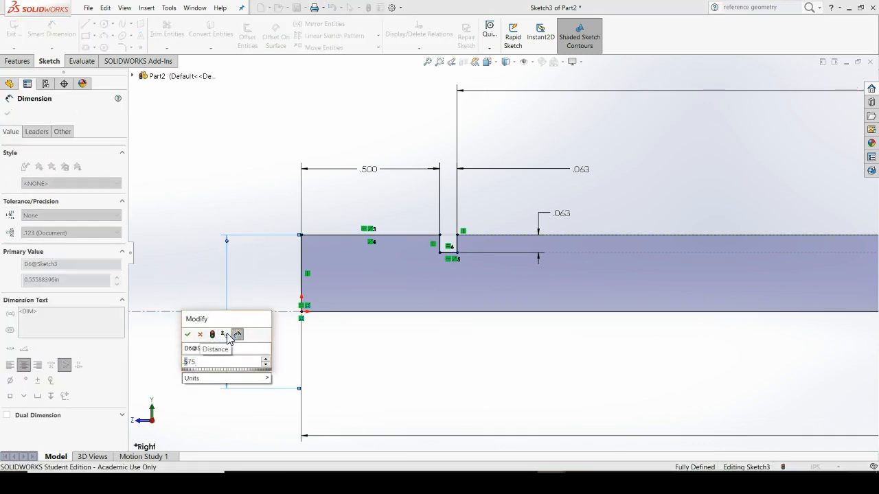
{"action": "key", "text": "Return"}
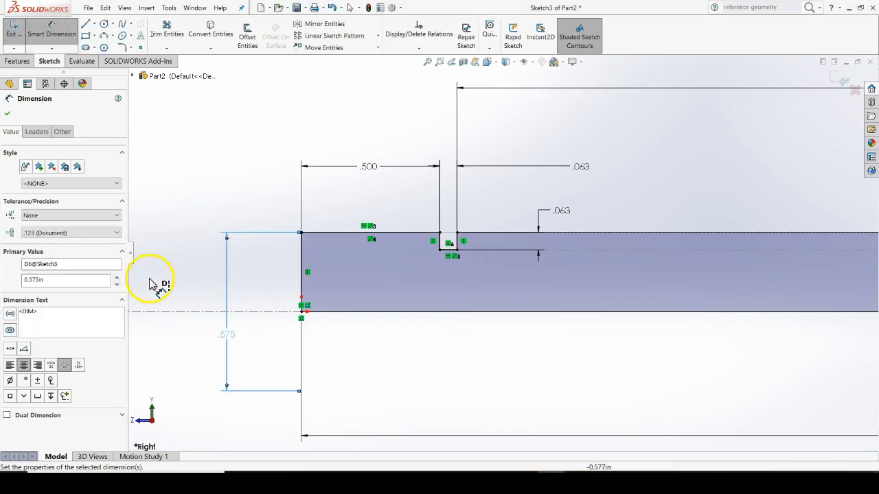
Step: Apply a bilateral tolerance of +0.000 in and -0.005 in to the .575 in diameter dimension
{"action": "left_click", "coordinate": [88, 219]}
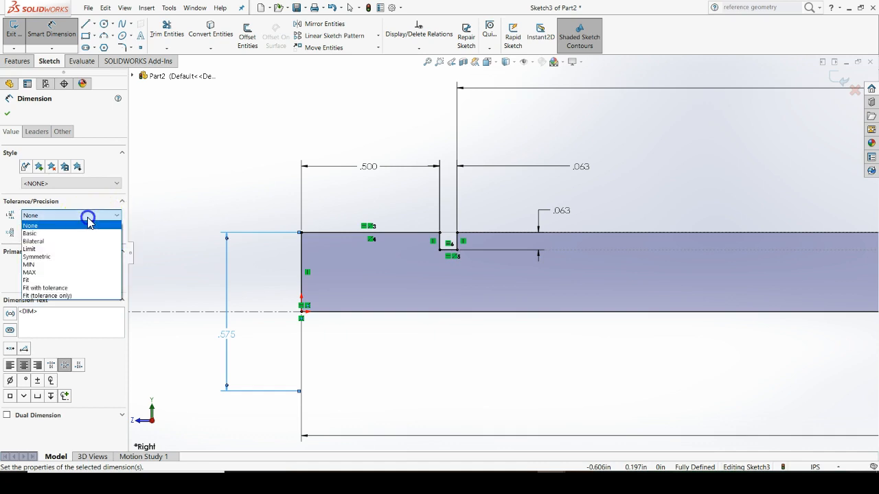
{"action": "left_click", "coordinate": [45, 241]}
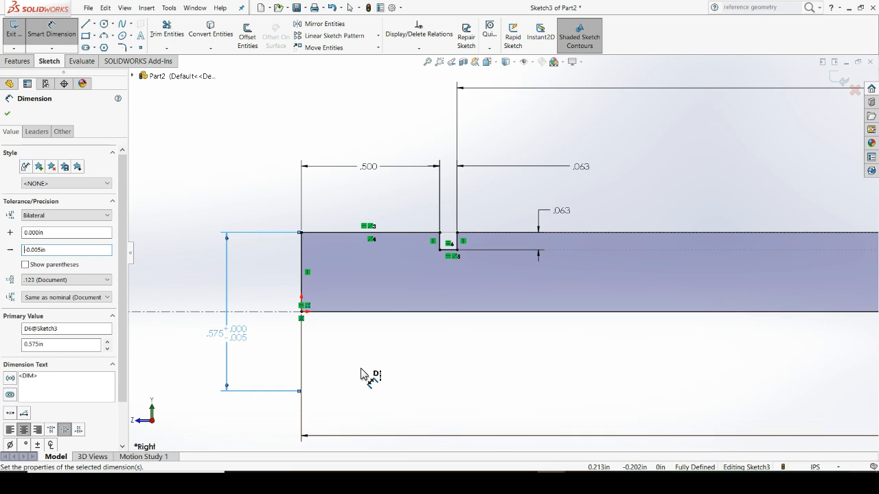
{"action": "left_click", "coordinate": [229, 199]}
Step: Revolve the grooved half-profile 360 degrees about its centerline as a solid boss, using the Blind end type
{"action": "scroll", "coordinate": [451, 300], "scroll_direction": "up", "scroll_amount": 11}
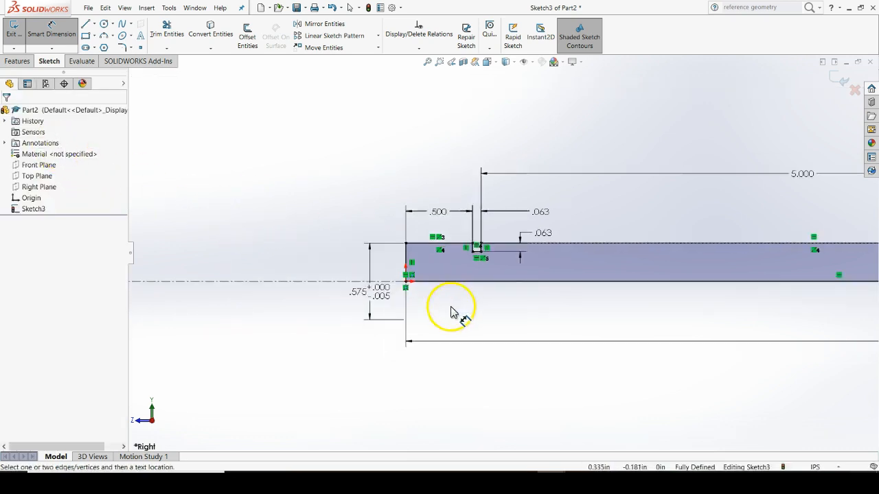
{"action": "scroll", "coordinate": [687, 261], "scroll_direction": "down", "scroll_amount": 5}
{"action": "scroll", "coordinate": [500, 253], "scroll_direction": "up", "scroll_amount": 4}
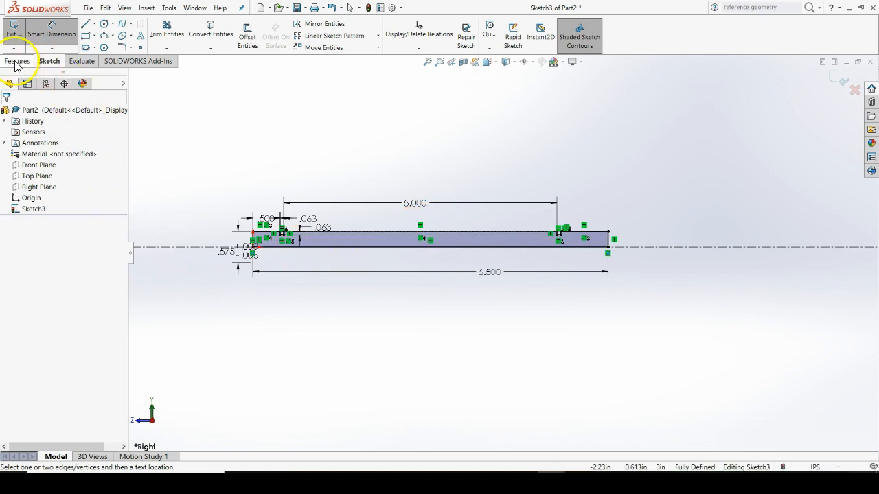
{"action": "left_click", "coordinate": [15, 62]}
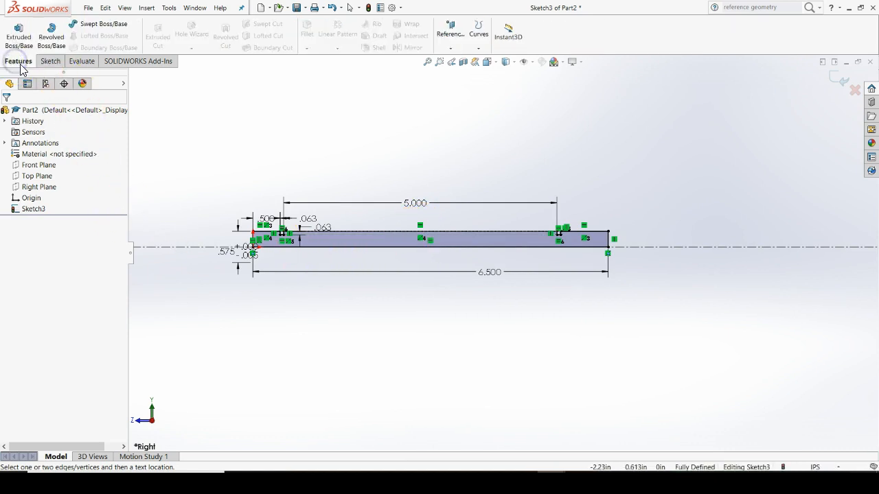
{"action": "left_click", "coordinate": [55, 43]}
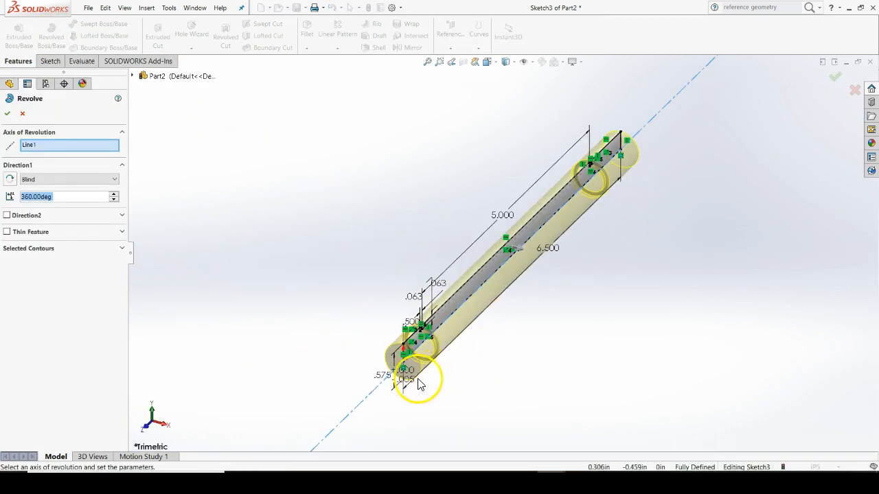
{"action": "scroll", "coordinate": [481, 370], "scroll_direction": "down", "scroll_amount": 3}
{"action": "middle_click_drag", "start_coordinate": [475, 352], "coordinate": [459, 298]}
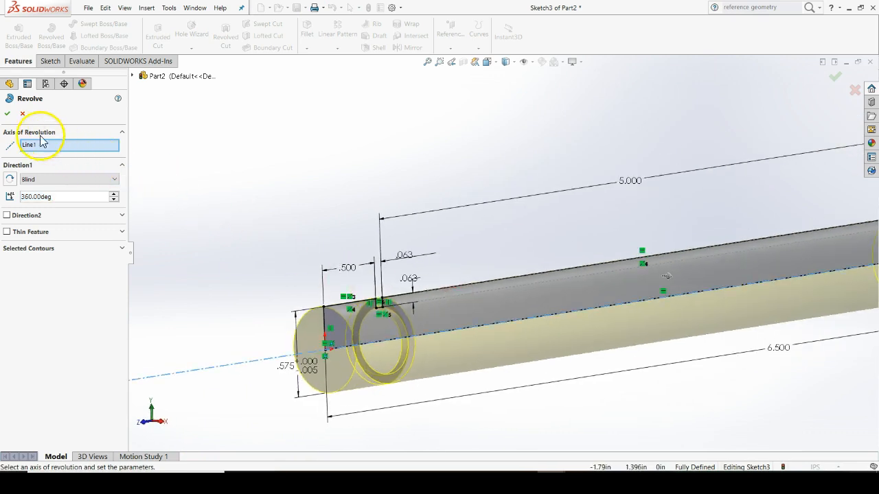
{"action": "left_click", "coordinate": [7, 113]}
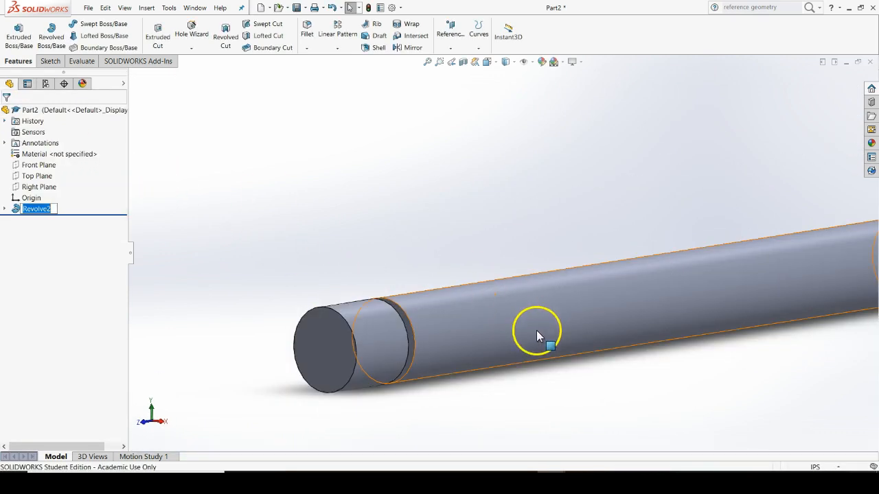